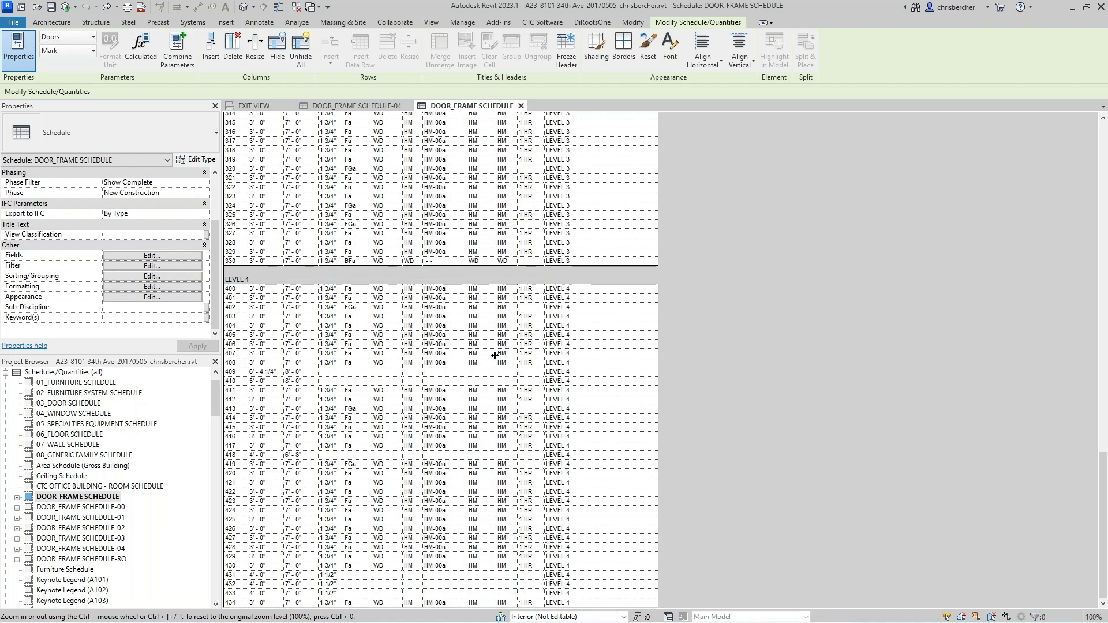
- Review the material, frame and finish columns of the DOOR_FRAME SCHEDULE across Levels 2 to 4
{"action": "left_click", "coordinate": [387, 381]}
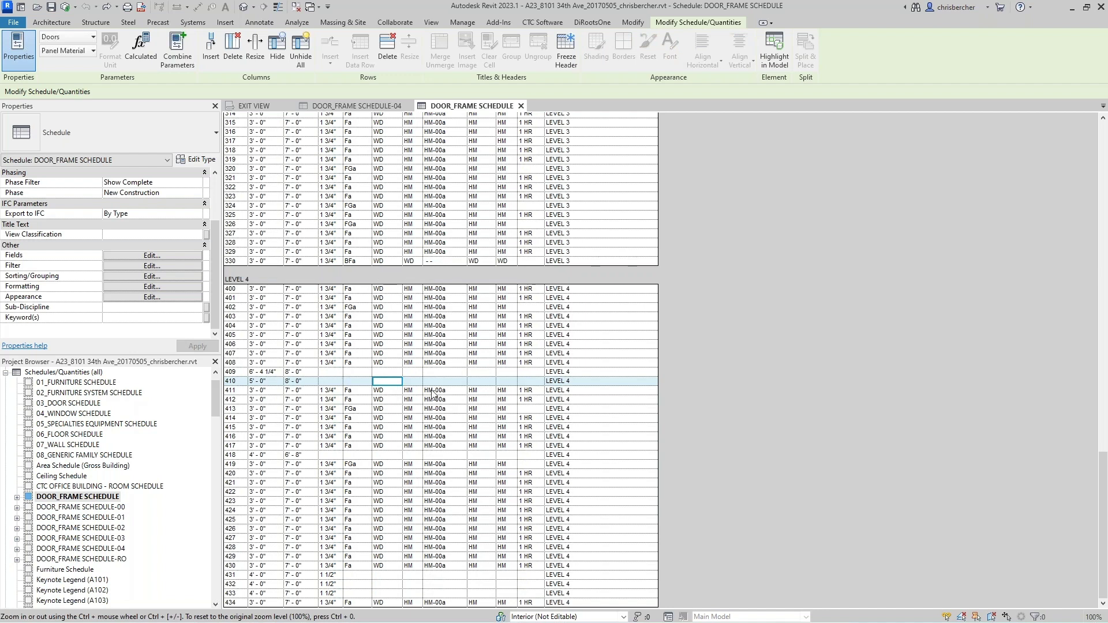
{"action": "scroll", "coordinate": [435, 395], "scroll_direction": "up", "scroll_amount": 5}
{"action": "scroll", "coordinate": [441, 447], "scroll_direction": "up", "scroll_amount": 14}
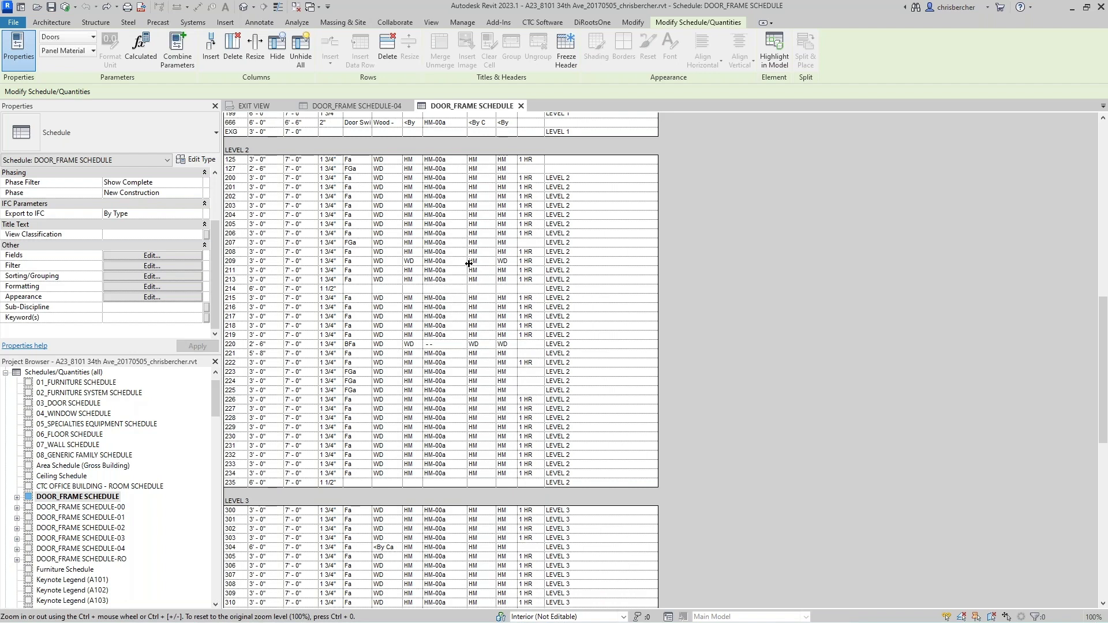
{"action": "scroll", "coordinate": [374, 325], "scroll_direction": "down", "scroll_amount": 5}
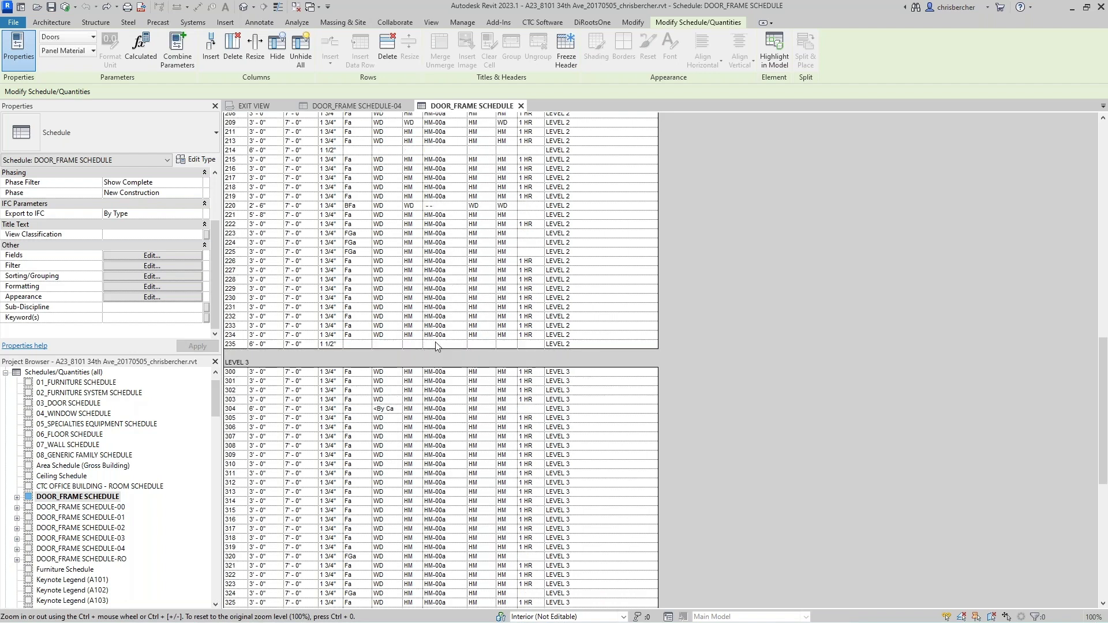
{"action": "scroll", "coordinate": [436, 345], "scroll_direction": "down", "scroll_amount": 9}
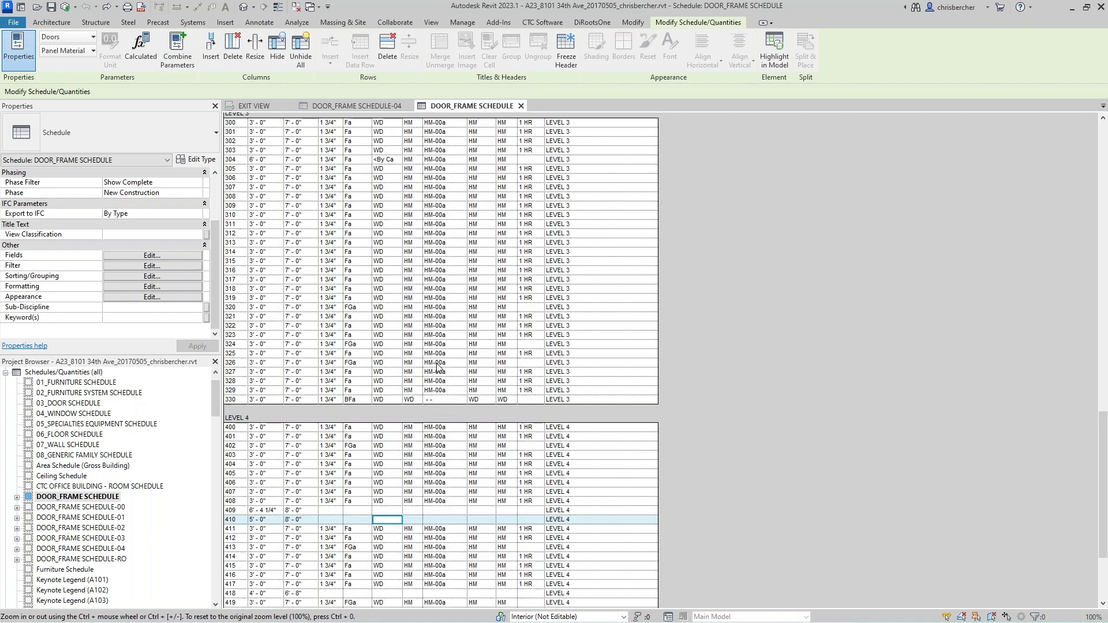
- Open DOOR_FRAME SCHEDULE-00 and look through its available door fields for the Frame Material and Frame Finish parameters
{"action": "left_click", "coordinate": [102, 507]}
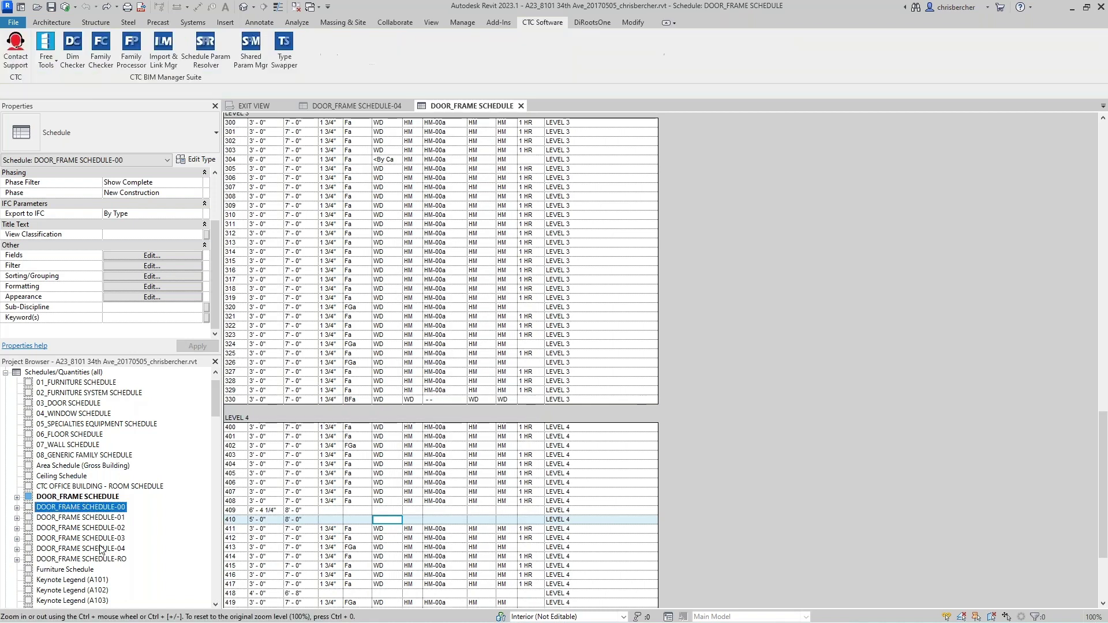
{"action": "double_click", "coordinate": [106, 509]}
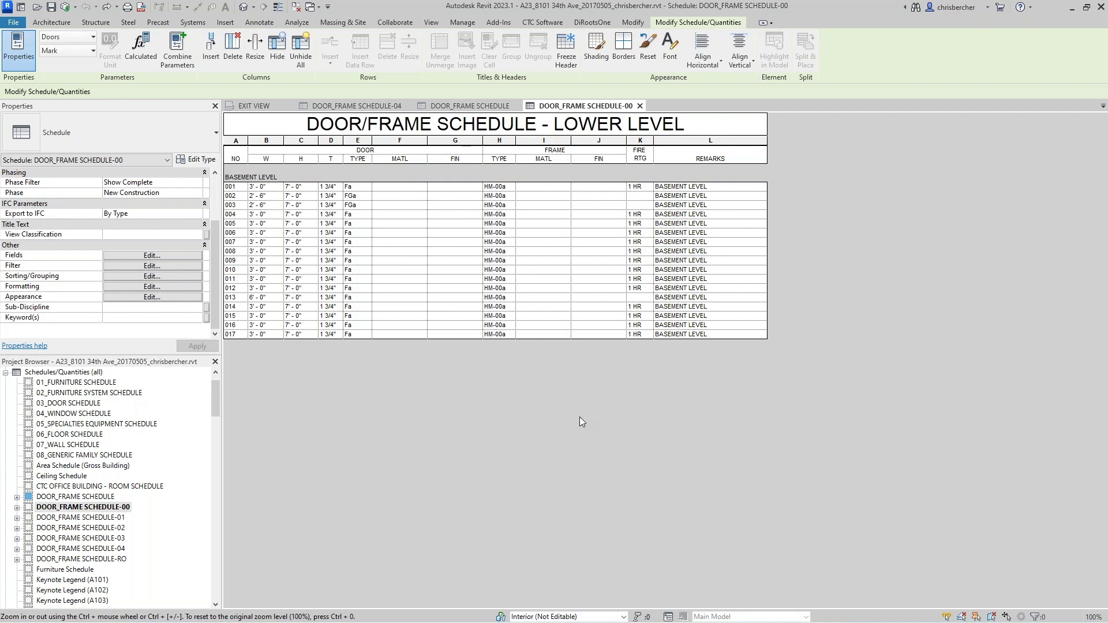
{"action": "left_click", "coordinate": [146, 254]}
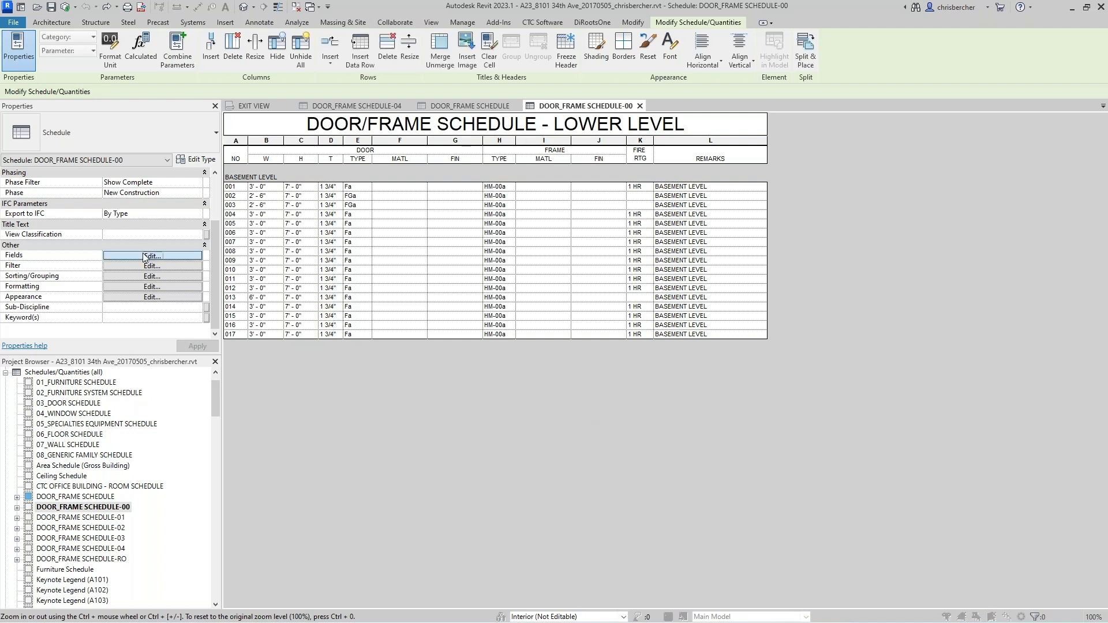
{"action": "left_click_drag", "start_coordinate": [509, 152], "coordinate": [490, 225]}
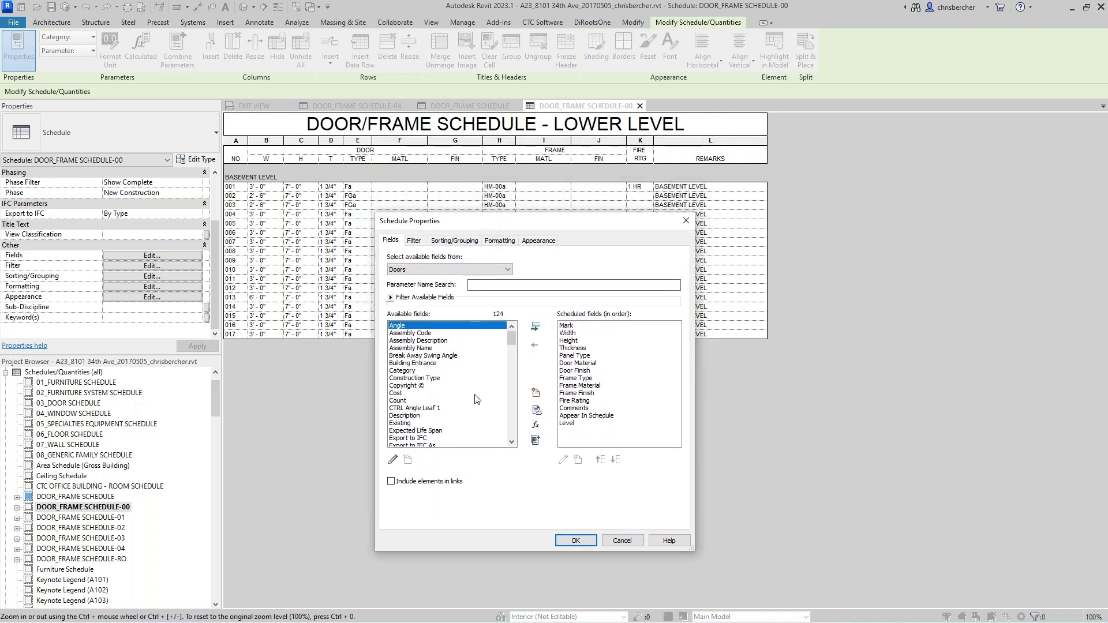
{"action": "scroll", "coordinate": [442, 416], "scroll_direction": "down", "scroll_amount": 5}
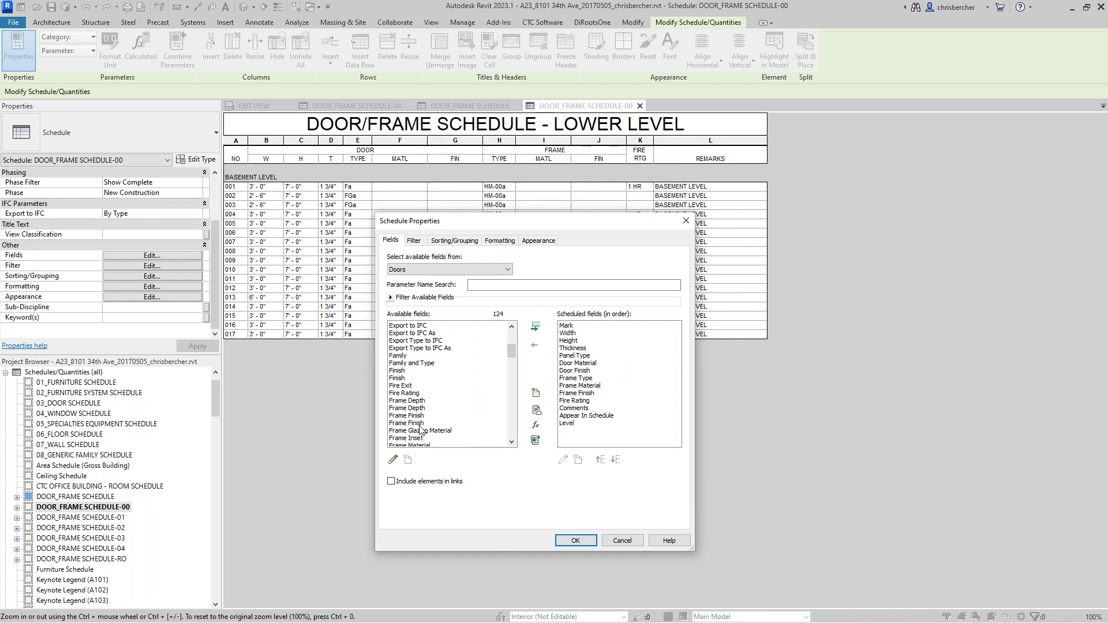
{"action": "scroll", "coordinate": [424, 431], "scroll_direction": "down", "scroll_amount": 1}
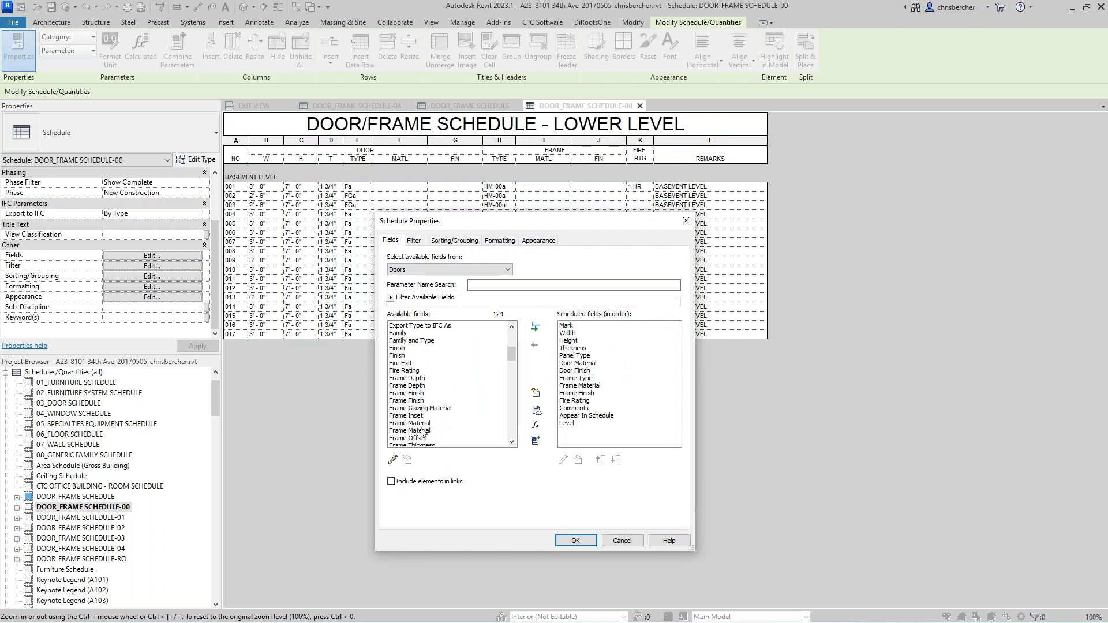
{"action": "left_click", "coordinate": [421, 425]}
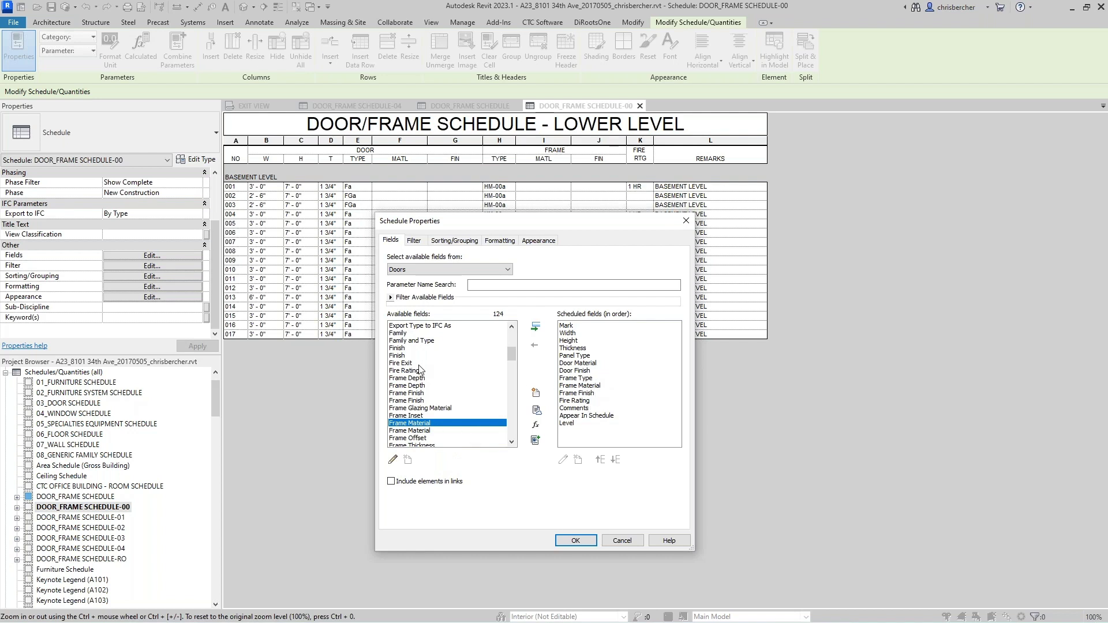
{"action": "scroll", "coordinate": [420, 369], "scroll_direction": "up", "scroll_amount": 2}
{"action": "scroll", "coordinate": [419, 374], "scroll_direction": "up", "scroll_amount": 3}
{"action": "scroll", "coordinate": [456, 369], "scroll_direction": "down", "scroll_amount": 3}
{"action": "scroll", "coordinate": [456, 370], "scroll_direction": "down", "scroll_amount": 1}
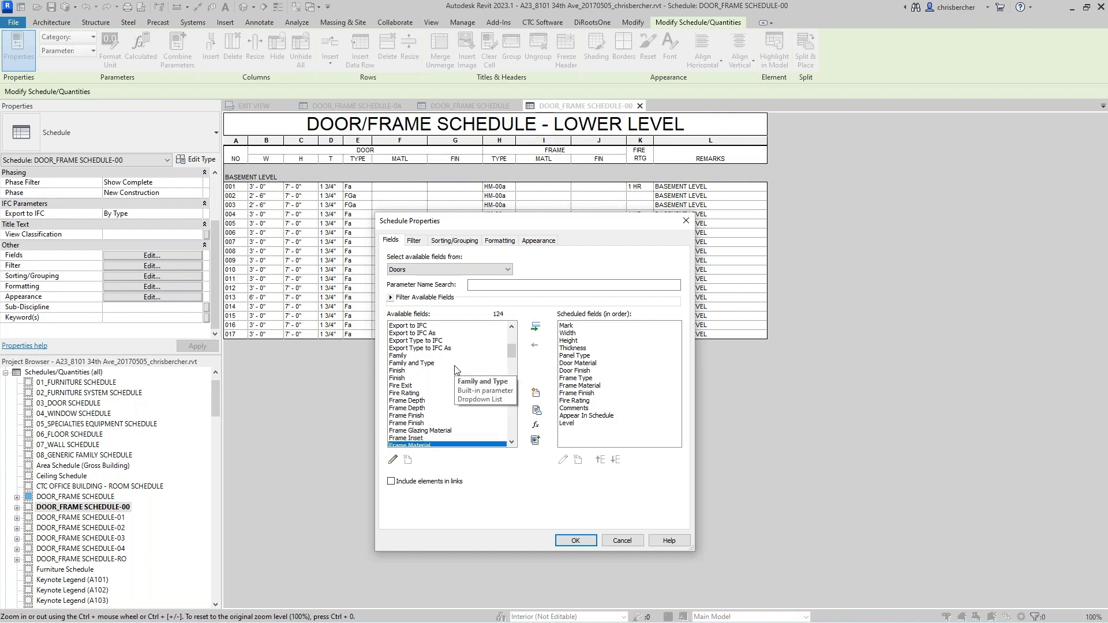
{"action": "scroll", "coordinate": [411, 405], "scroll_direction": "down", "scroll_amount": 1}
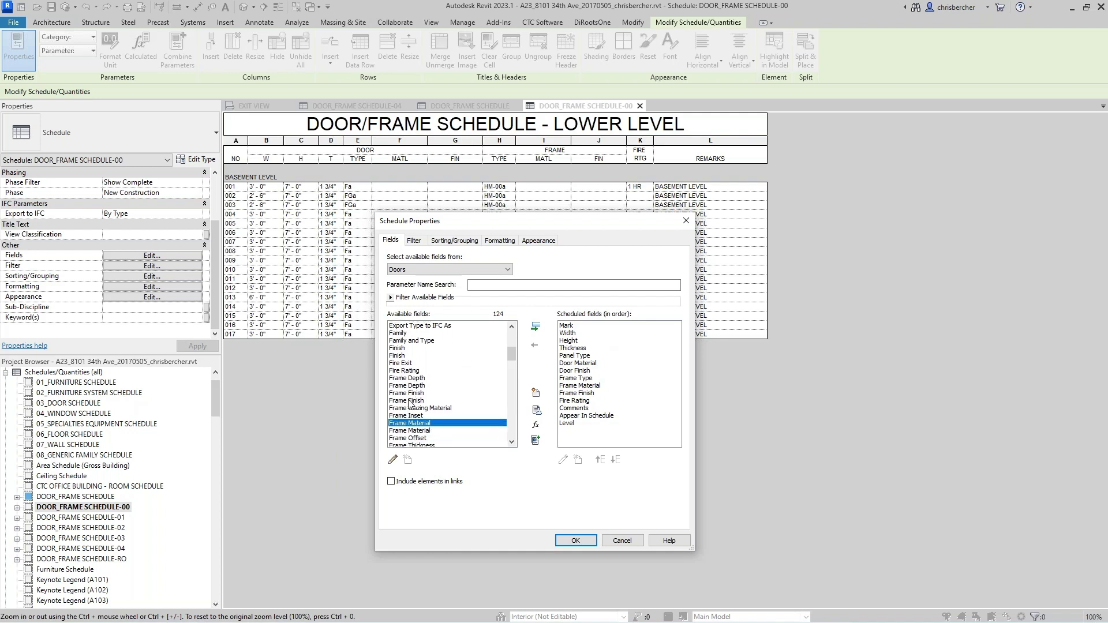
- Compare the scheduled Door Material field with the available Panel Material and Panel Finish fields, then close the schedule properties
{"action": "left_click", "coordinate": [594, 363]}
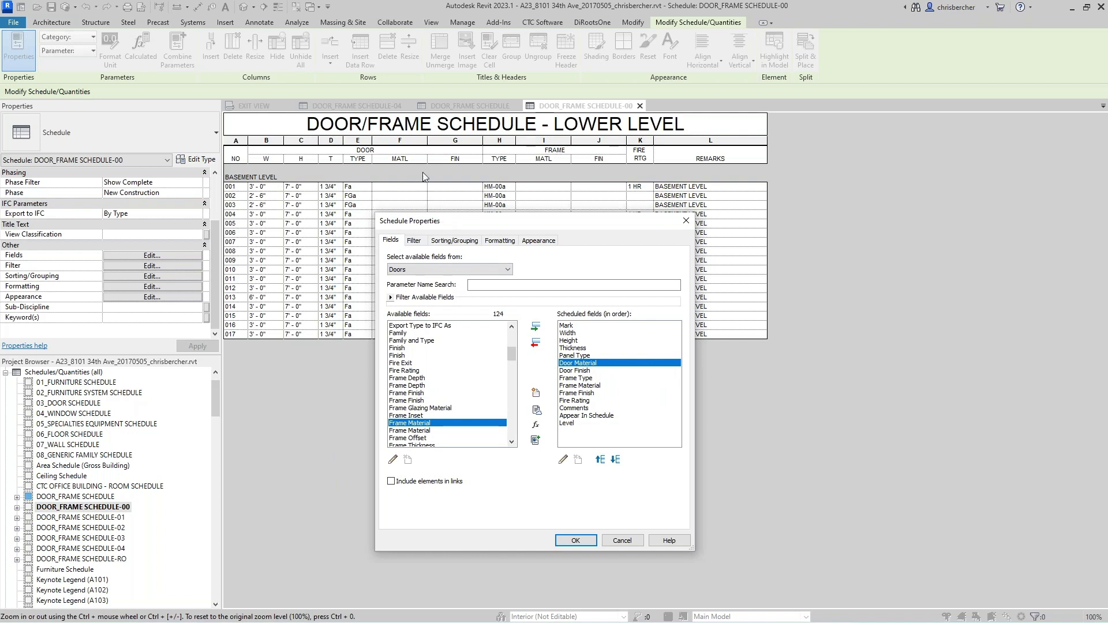
{"action": "left_click_drag", "start_coordinate": [551, 216], "coordinate": [560, 187]}
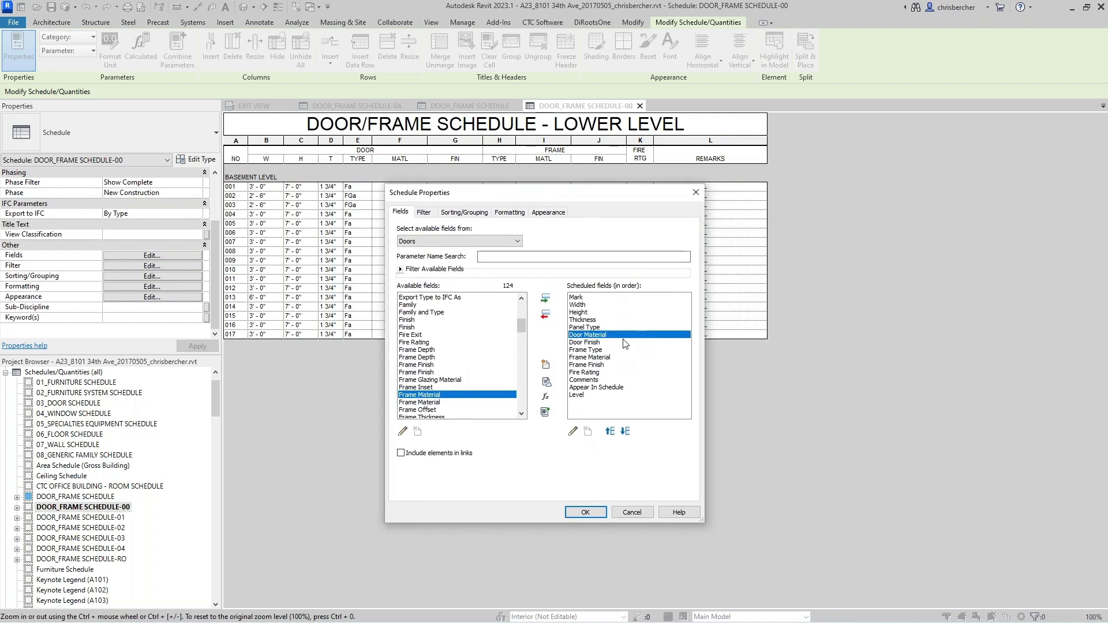
{"action": "scroll", "coordinate": [452, 366], "scroll_direction": "down", "scroll_amount": 1}
{"action": "scroll", "coordinate": [453, 370], "scroll_direction": "down", "scroll_amount": 10}
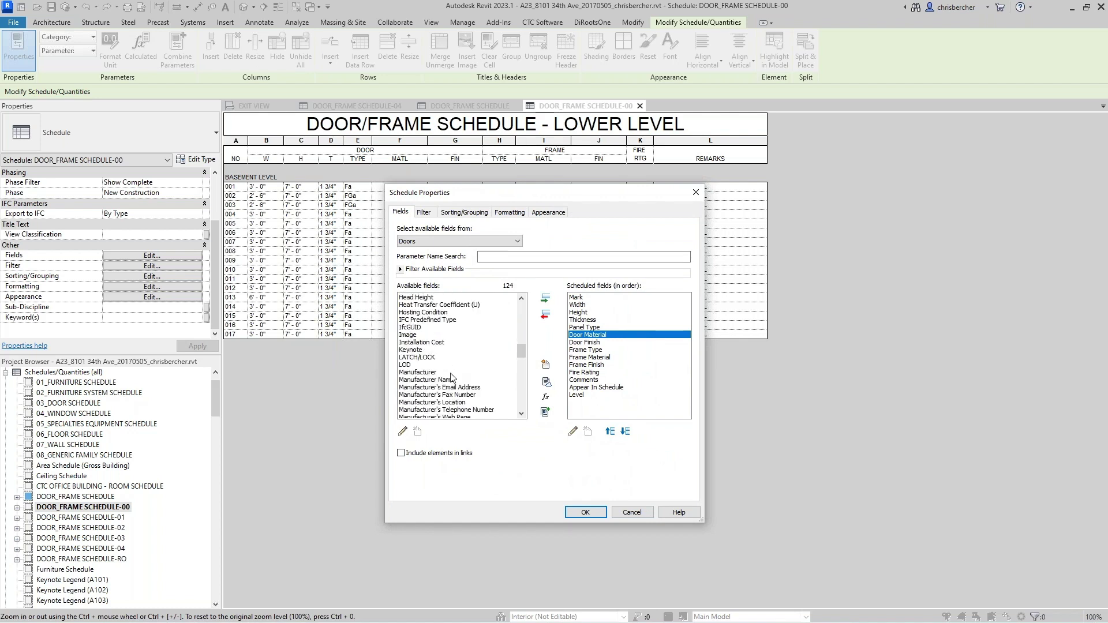
{"action": "scroll", "coordinate": [451, 377], "scroll_direction": "down", "scroll_amount": 2}
{"action": "scroll", "coordinate": [436, 398], "scroll_direction": "down", "scroll_amount": 2}
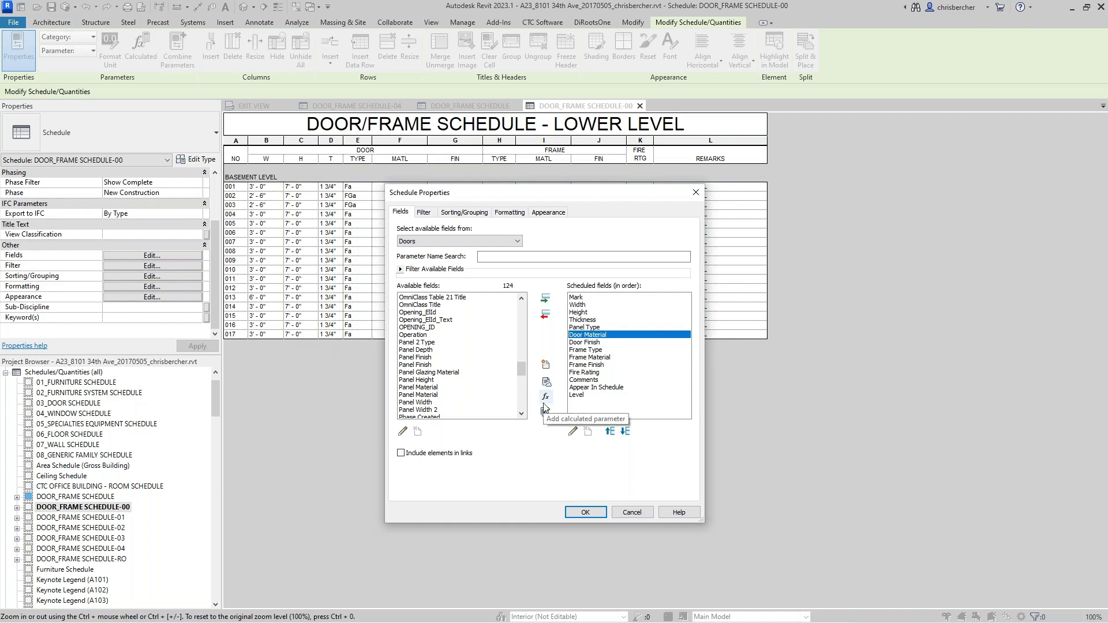
{"action": "left_click", "coordinate": [585, 512]}
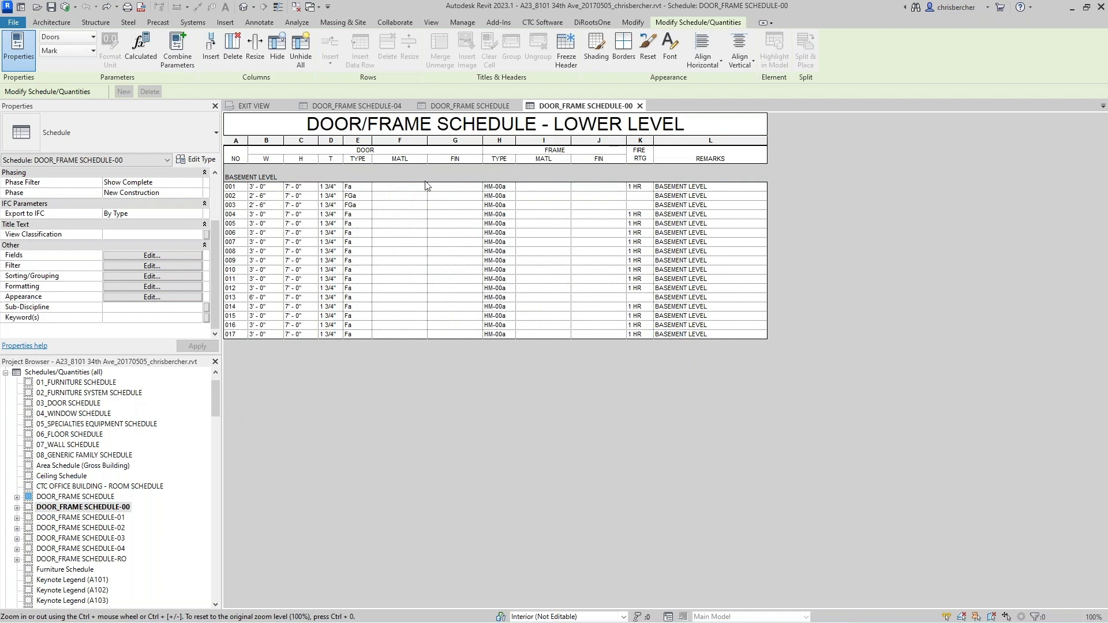
- Return to DOOR_FRAME SCHEDULE and check which material and finish fields it schedules, including Panel Material
{"action": "left_click", "coordinate": [454, 106]}
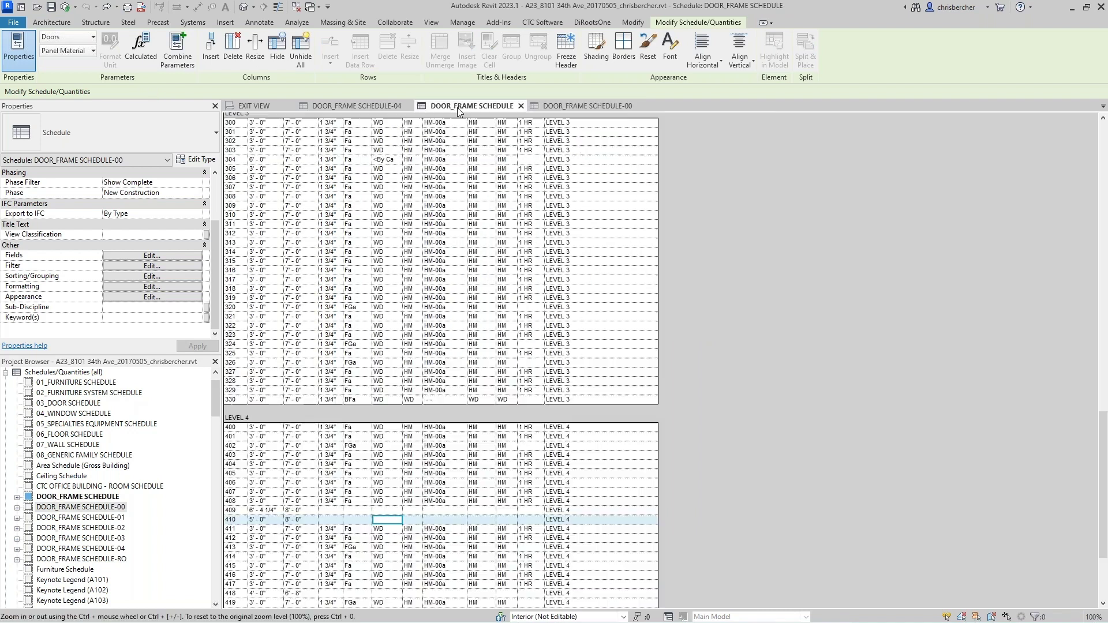
{"action": "scroll", "coordinate": [381, 310], "scroll_direction": "down", "scroll_amount": 10}
{"action": "scroll", "coordinate": [381, 310], "scroll_direction": "up", "scroll_amount": 10}
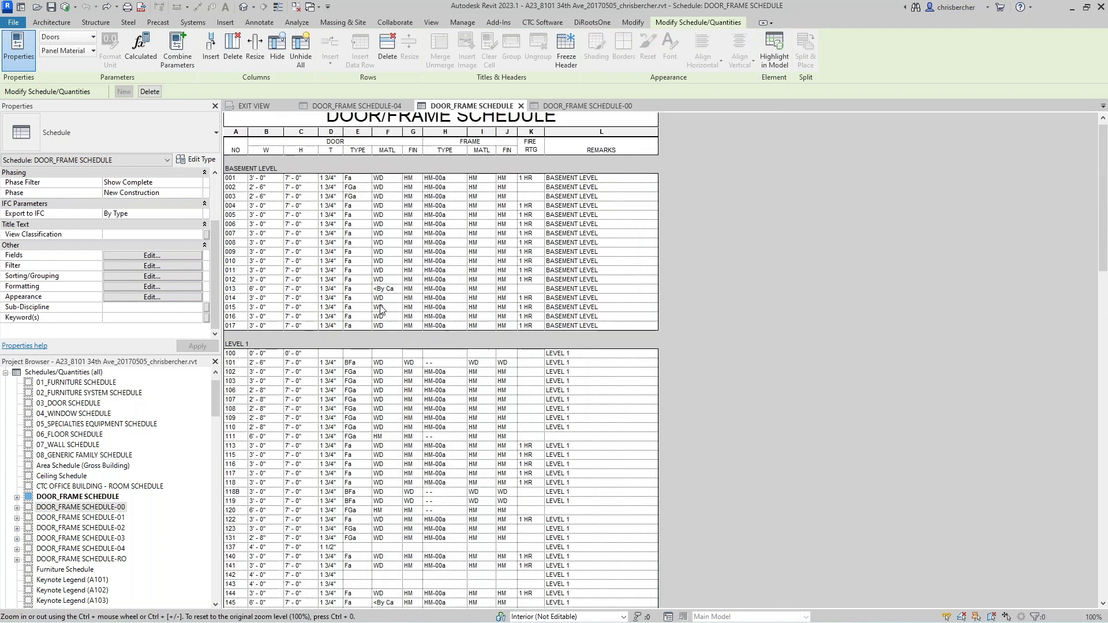
{"action": "left_click", "coordinate": [149, 257]}
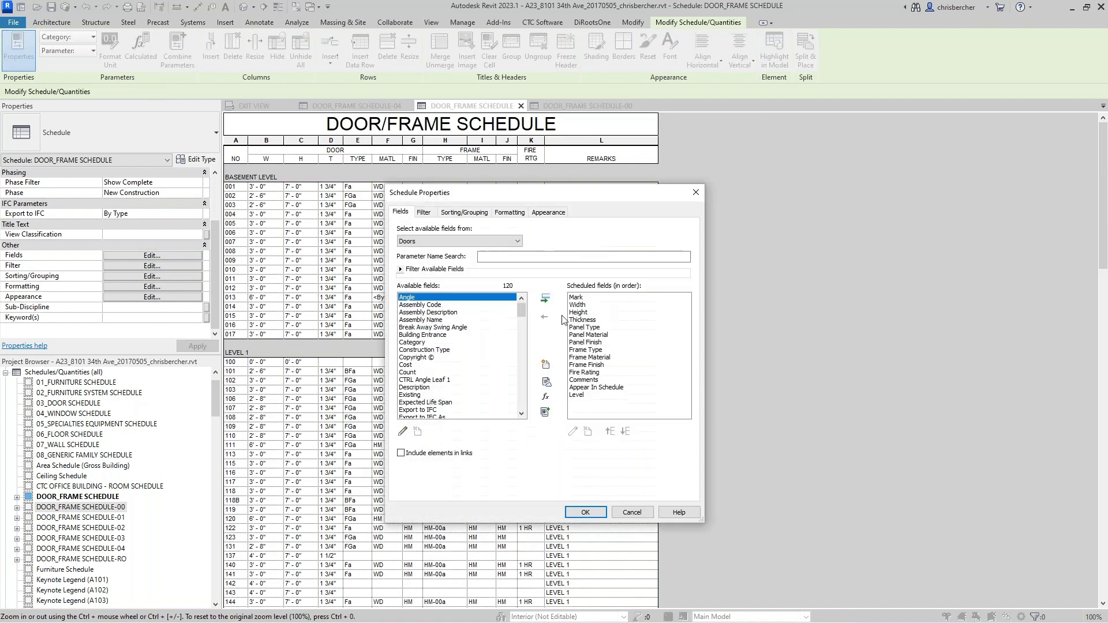
{"action": "left_click", "coordinate": [599, 335]}
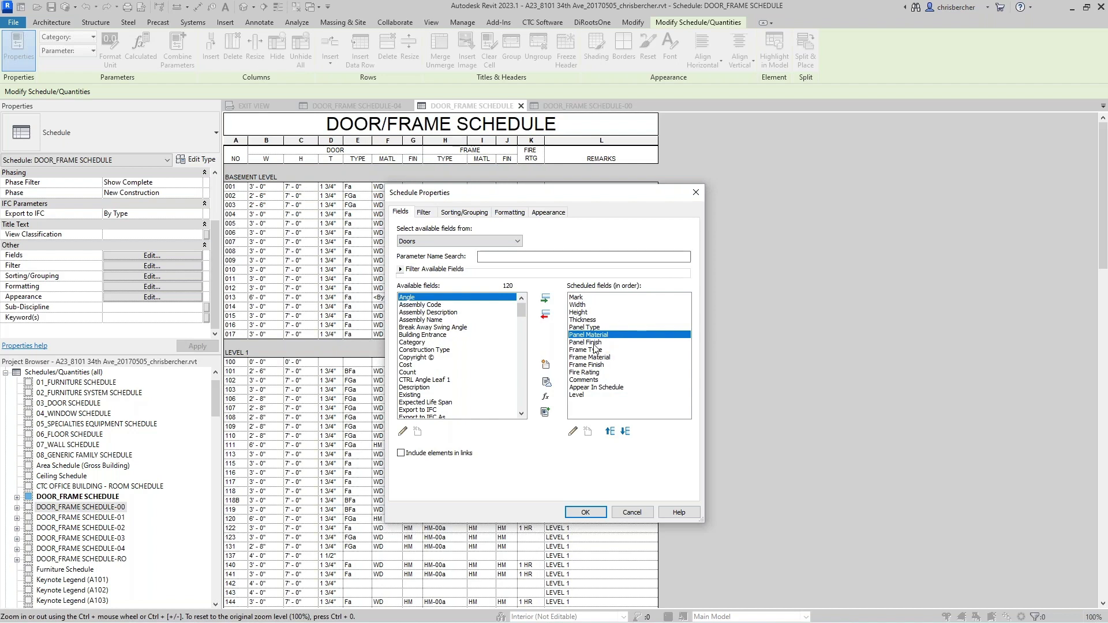
{"action": "left_click_drag", "start_coordinate": [483, 200], "coordinate": [513, 218]}
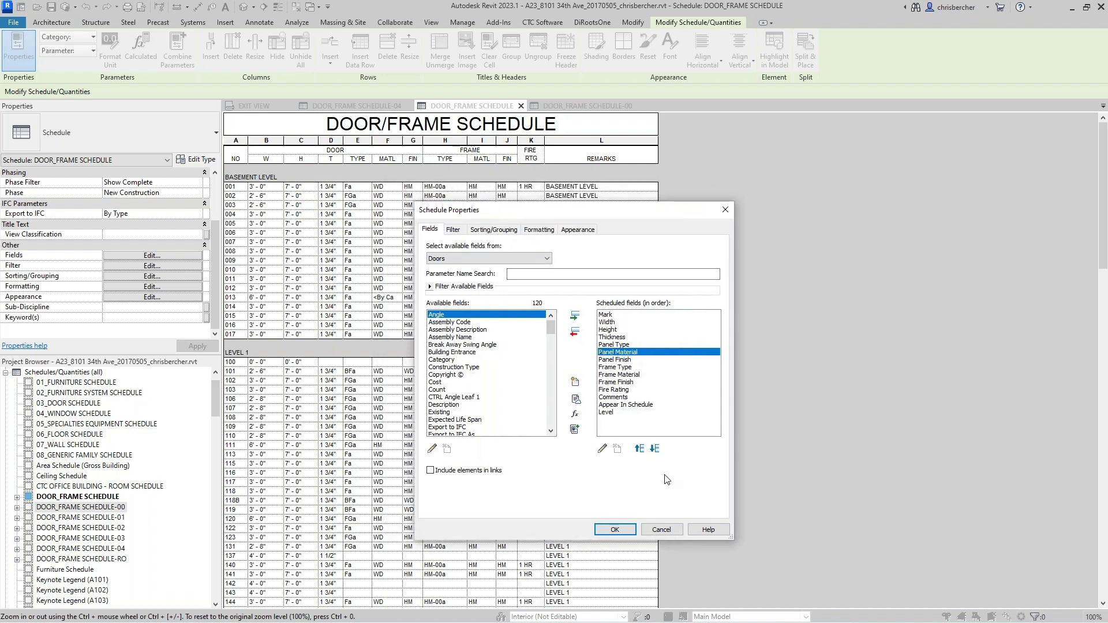
{"action": "left_click", "coordinate": [614, 529]}
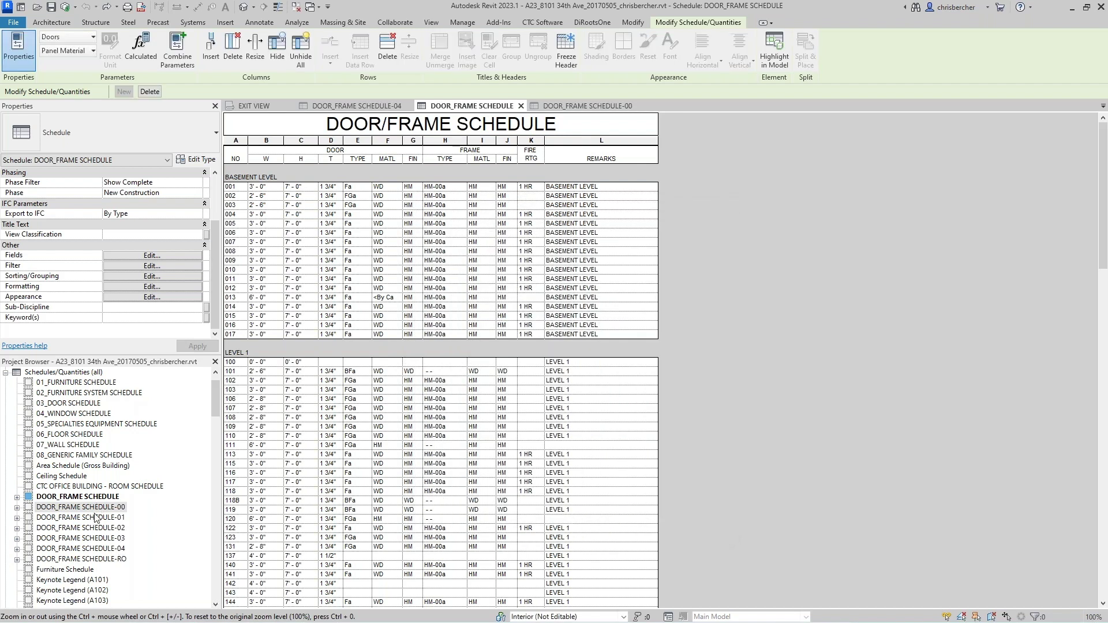
- Add the first available Frame Material field to DOOR_FRAME SCHEDULE-00, directly after the scheduled Frame Material field
{"action": "left_click", "coordinate": [80, 507]}
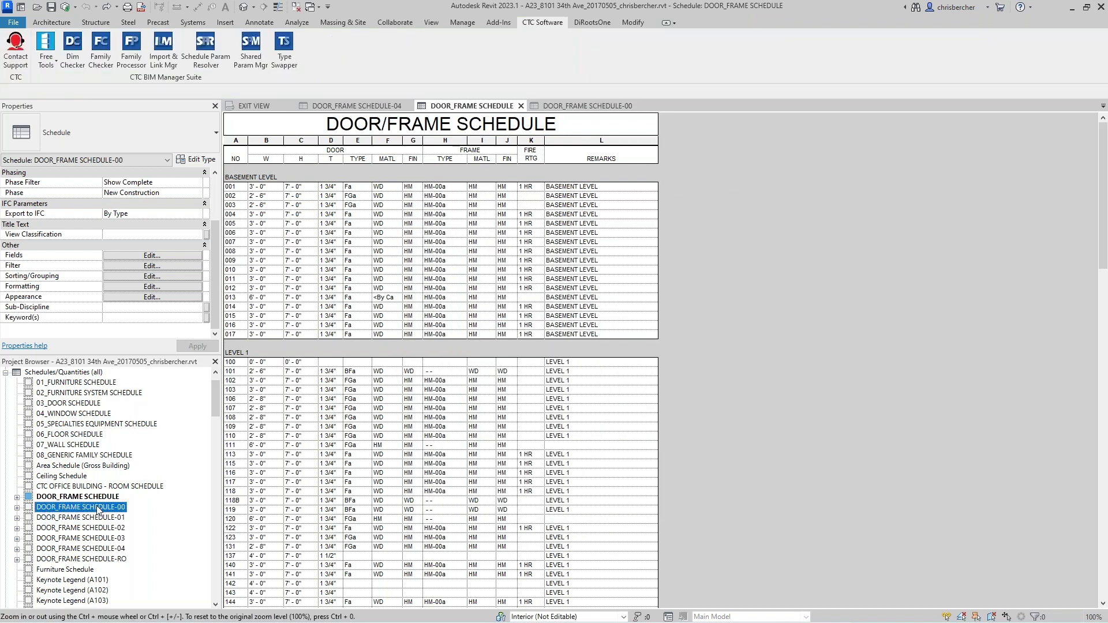
{"action": "left_click", "coordinate": [108, 526]}
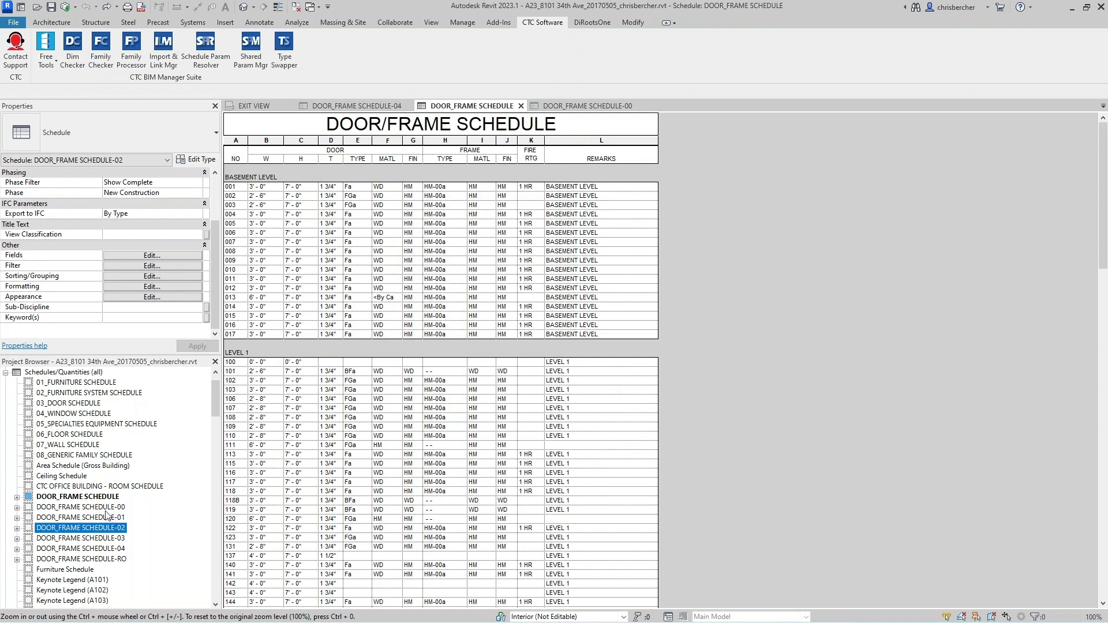
{"action": "left_click", "coordinate": [594, 106]}
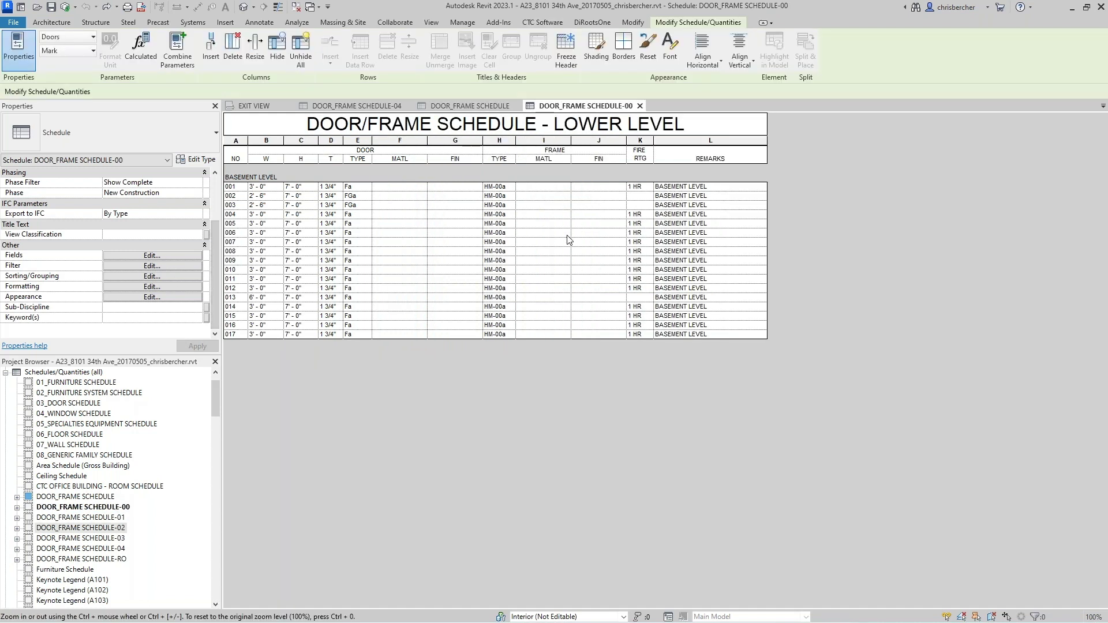
{"action": "left_click", "coordinate": [148, 256]}
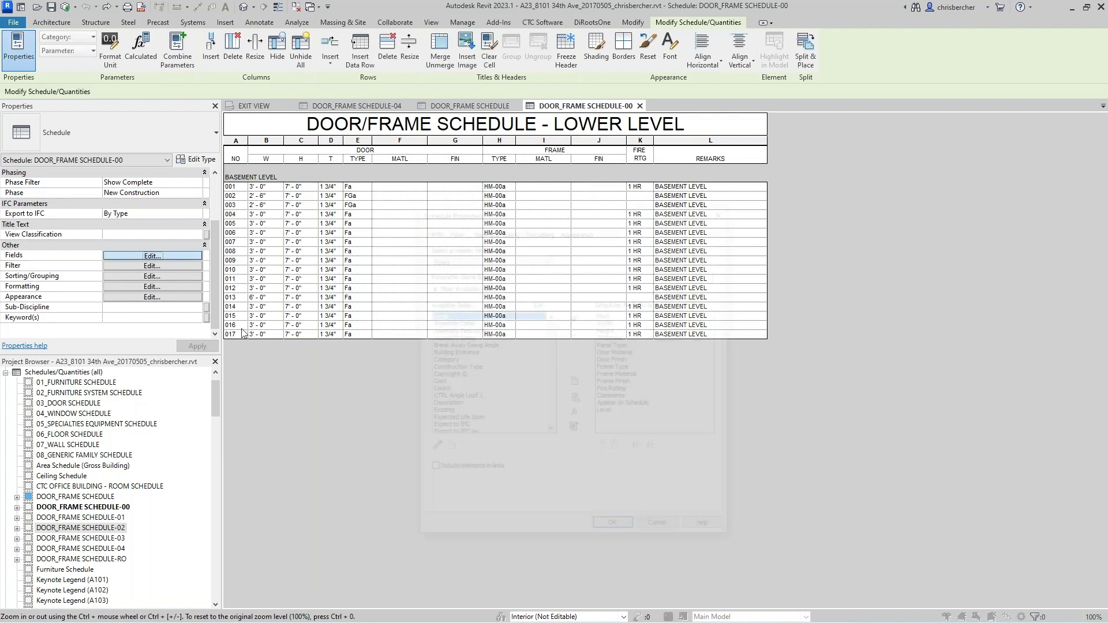
{"action": "left_click", "coordinate": [618, 376]}
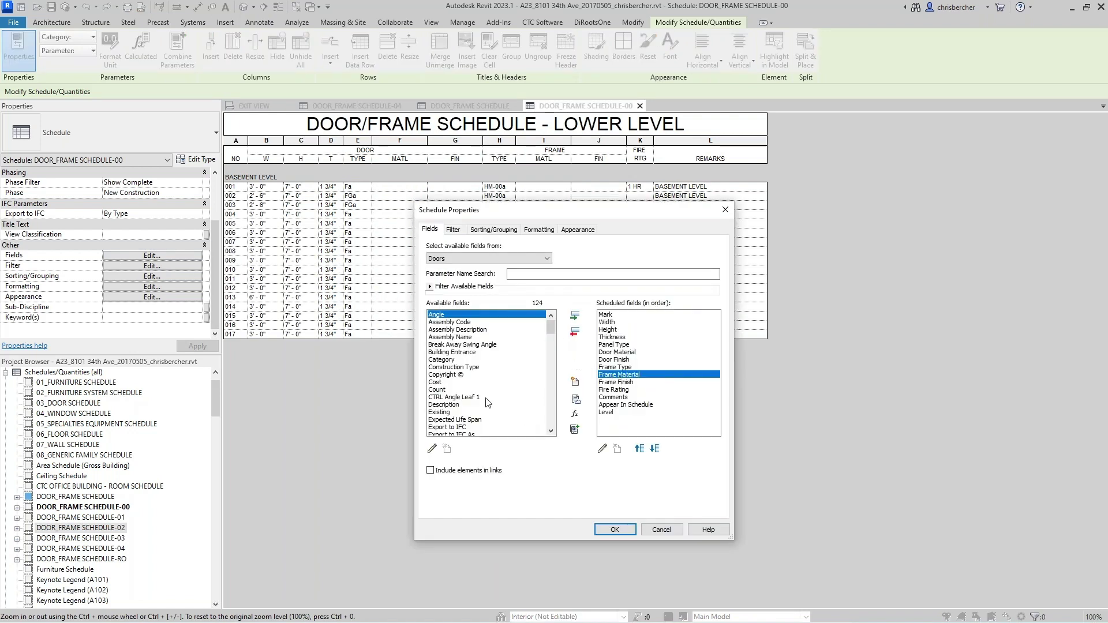
{"action": "scroll", "coordinate": [476, 403], "scroll_direction": "down", "scroll_amount": 5}
{"action": "scroll", "coordinate": [464, 417], "scroll_direction": "down", "scroll_amount": 1}
{"action": "left_click", "coordinate": [462, 413]}
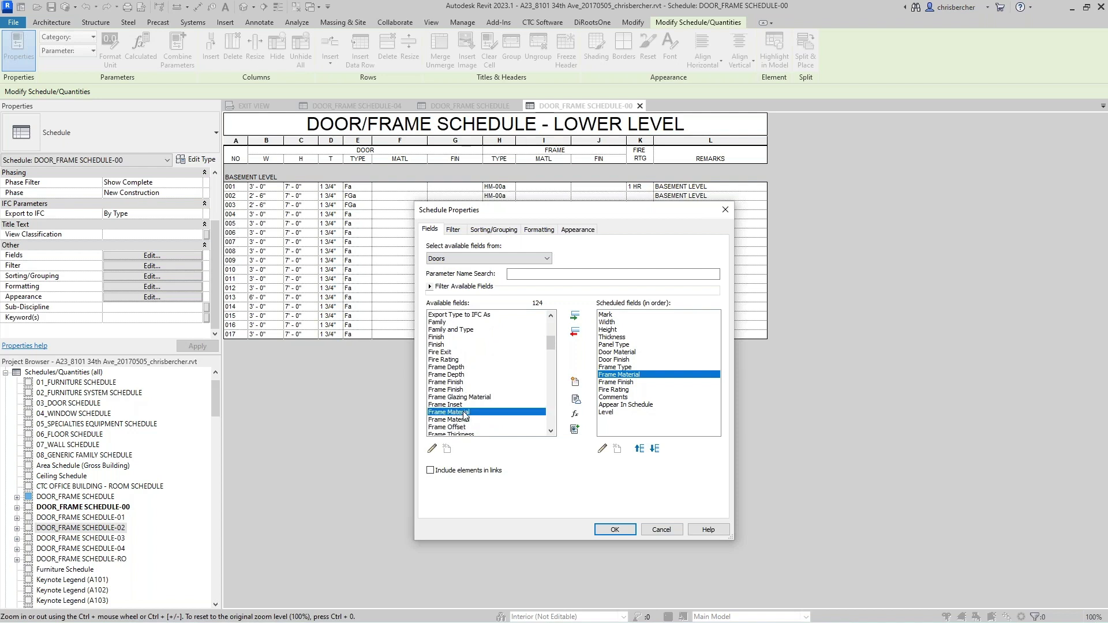
{"action": "left_click", "coordinate": [574, 316]}
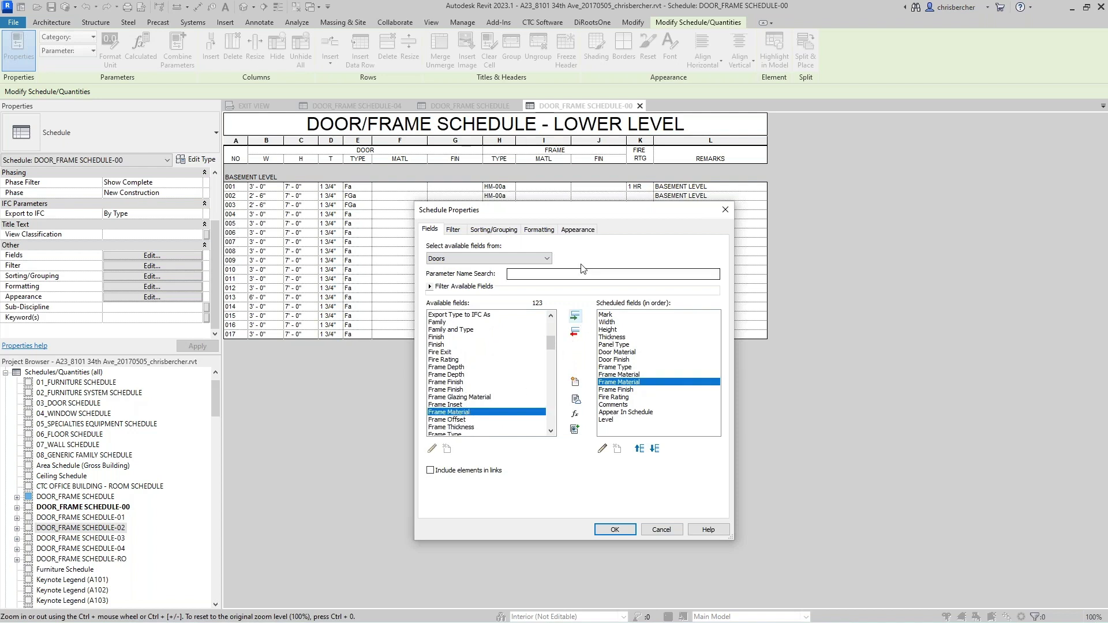
{"action": "left_click_drag", "start_coordinate": [611, 209], "coordinate": [619, 253]}
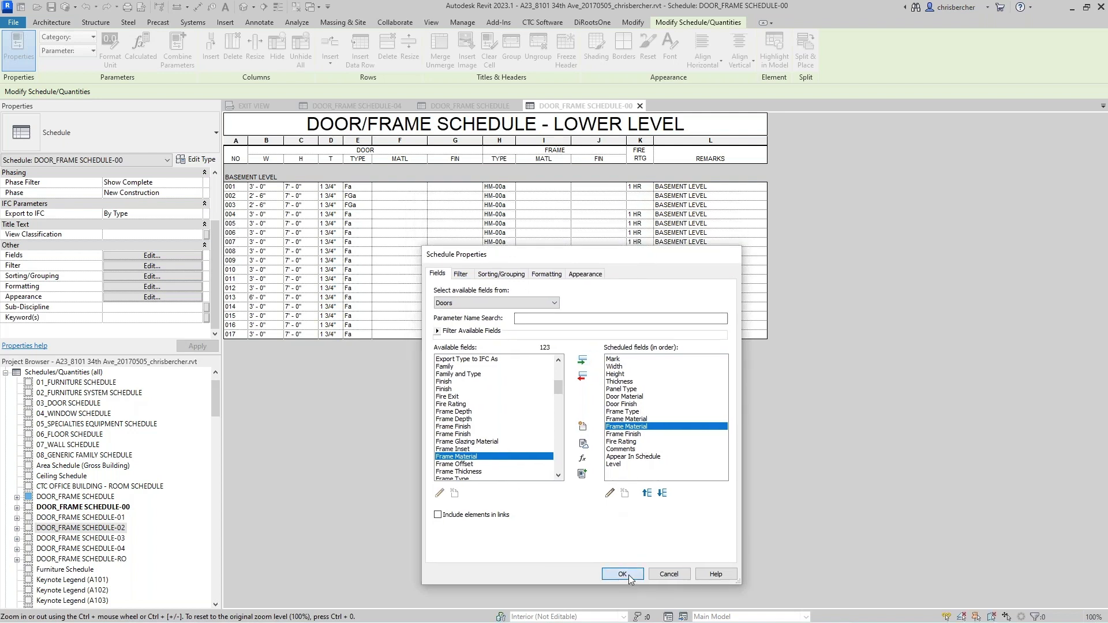
{"action": "left_click", "coordinate": [623, 573]}
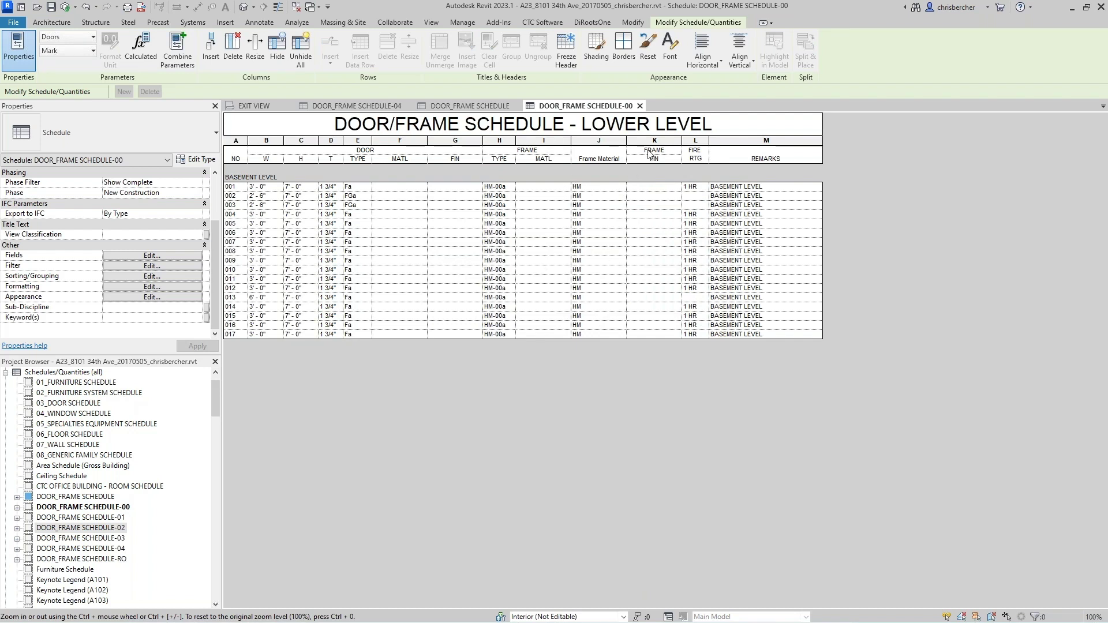
- Remove the original Frame Material field from DOOR_FRAME SCHEDULE-00, keeping the newly added Frame Material field
{"action": "left_click", "coordinate": [155, 256]}
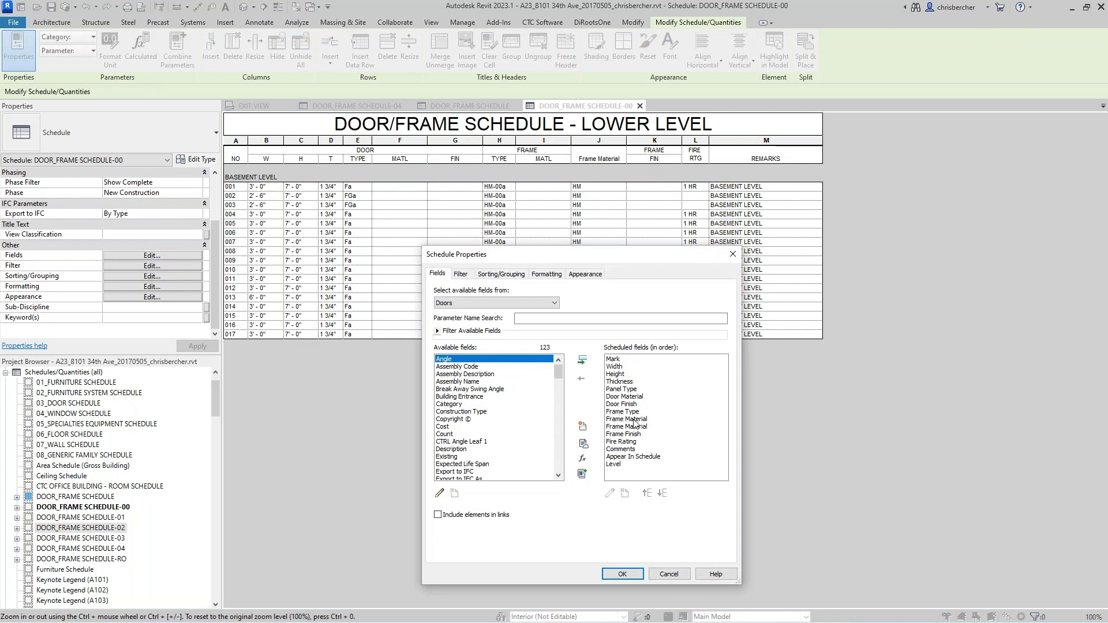
{"action": "left_click", "coordinate": [628, 419]}
{"action": "left_click", "coordinate": [583, 377]}
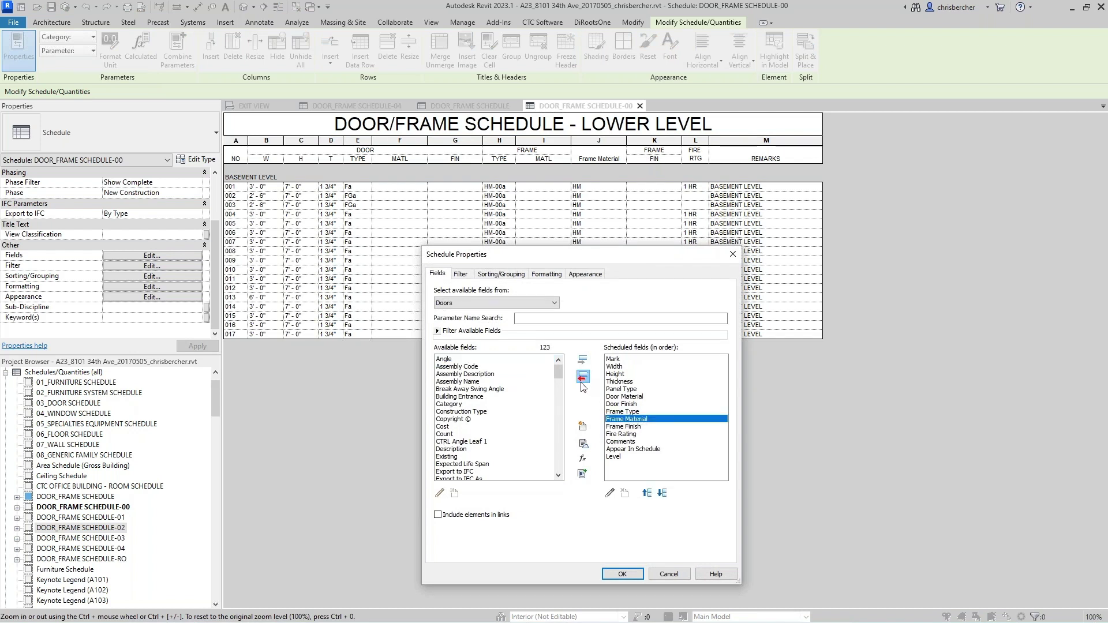
{"action": "left_click", "coordinate": [629, 573]}
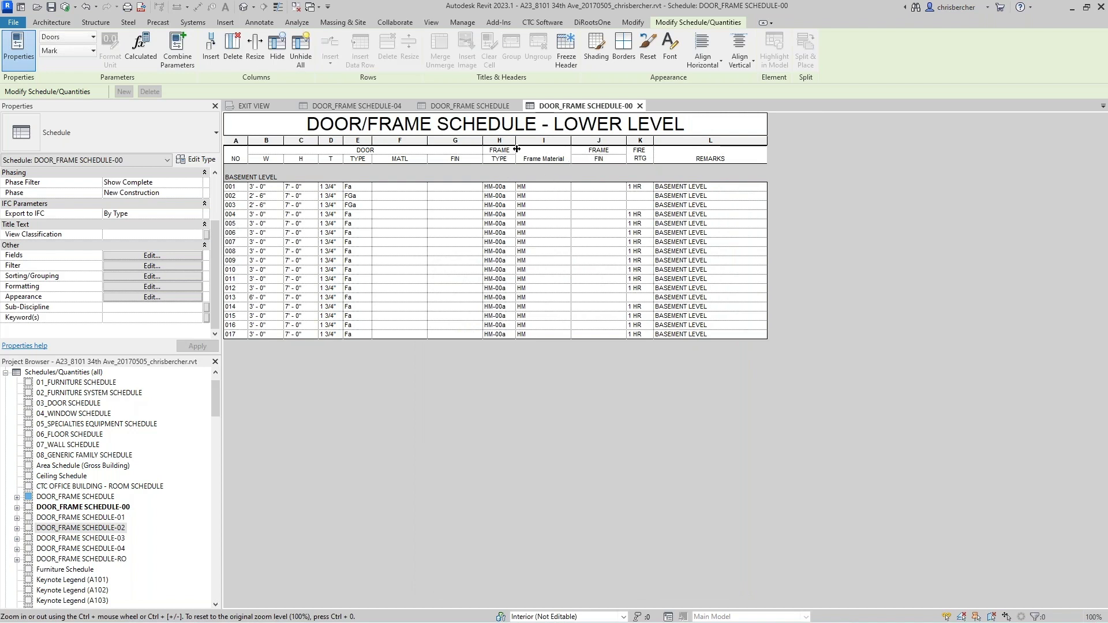
- Ungroup the two separate FRAME headers above the frame type and frame finish columns
{"action": "left_click", "coordinate": [495, 150]}
{"action": "left_click", "coordinate": [505, 161]}
{"action": "left_click", "coordinate": [514, 171]}
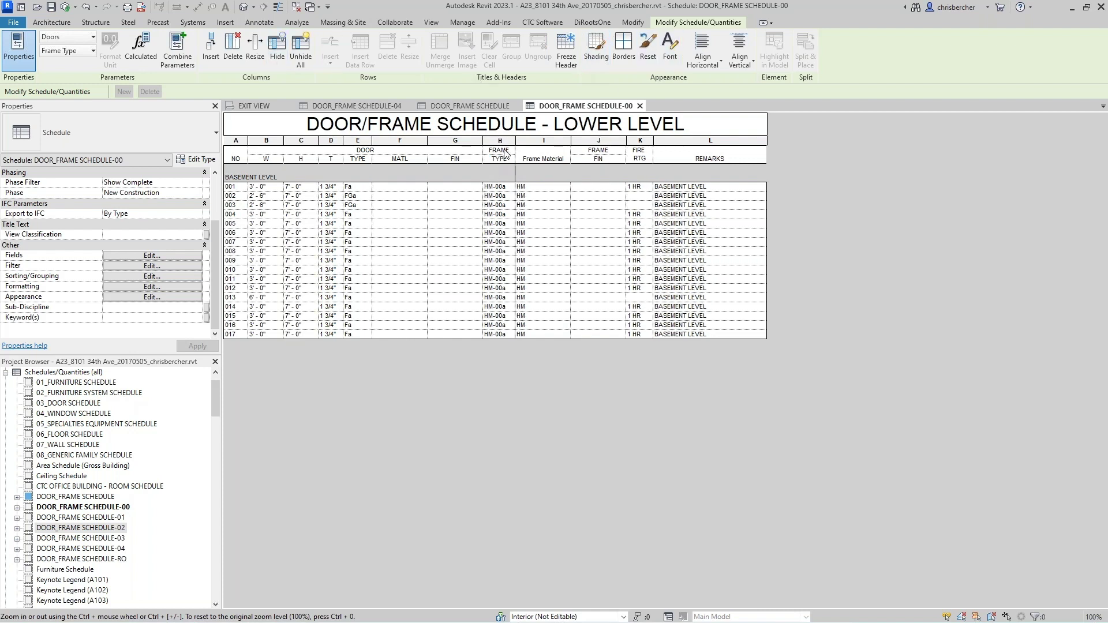
{"action": "left_click", "coordinate": [504, 151]}
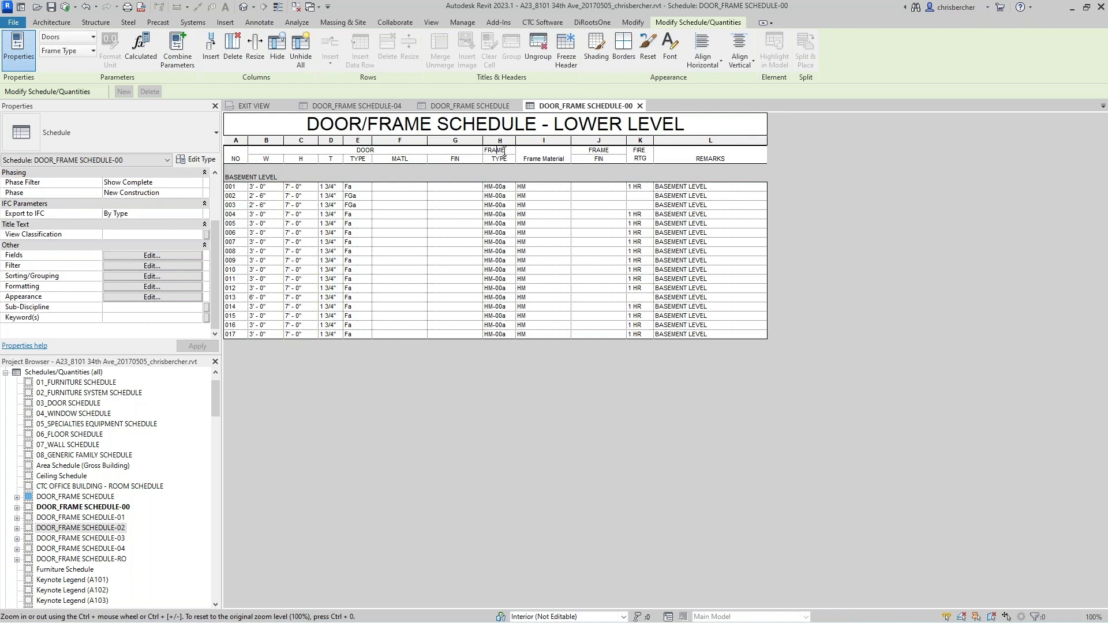
{"action": "left_click", "coordinate": [537, 49]}
{"action": "left_click", "coordinate": [600, 151]}
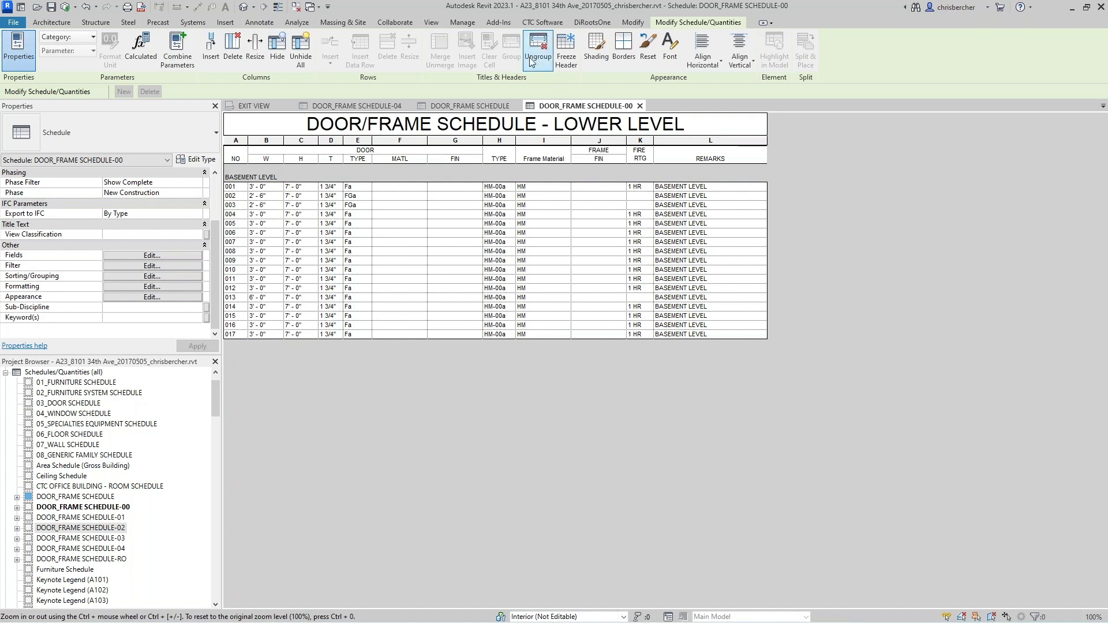
{"action": "left_click", "coordinate": [532, 57]}
- Group the frame TYPE, Frame Material and FIN column headers under one header titled FRAME
{"action": "left_click_drag", "start_coordinate": [610, 158], "coordinate": [509, 156]}
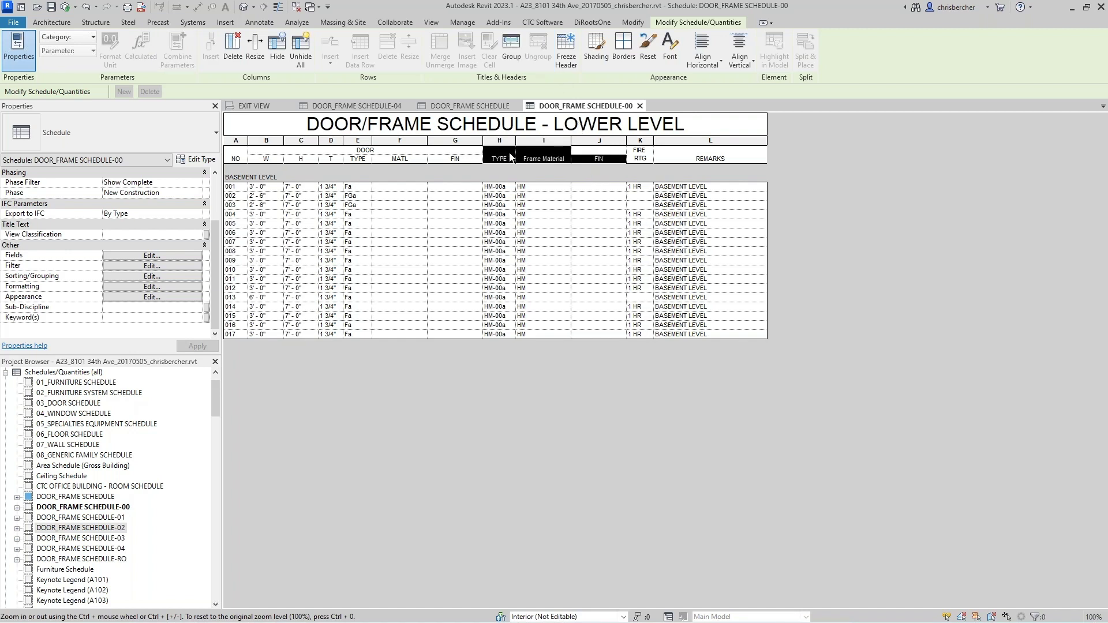
{"action": "left_click", "coordinate": [511, 49]}
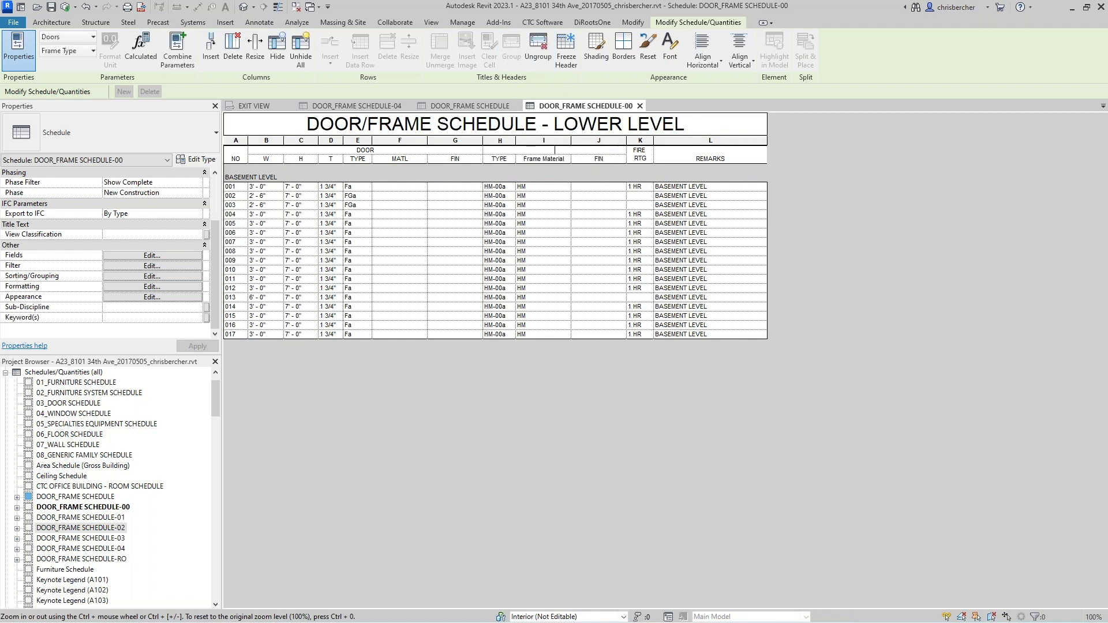
{"action": "type", "text": "FRAME"}
- Rename the Frame Material column header as MATL
{"action": "left_click", "coordinate": [557, 160]}
{"action": "left_click_drag", "start_coordinate": [559, 160], "coordinate": [454, 164]}
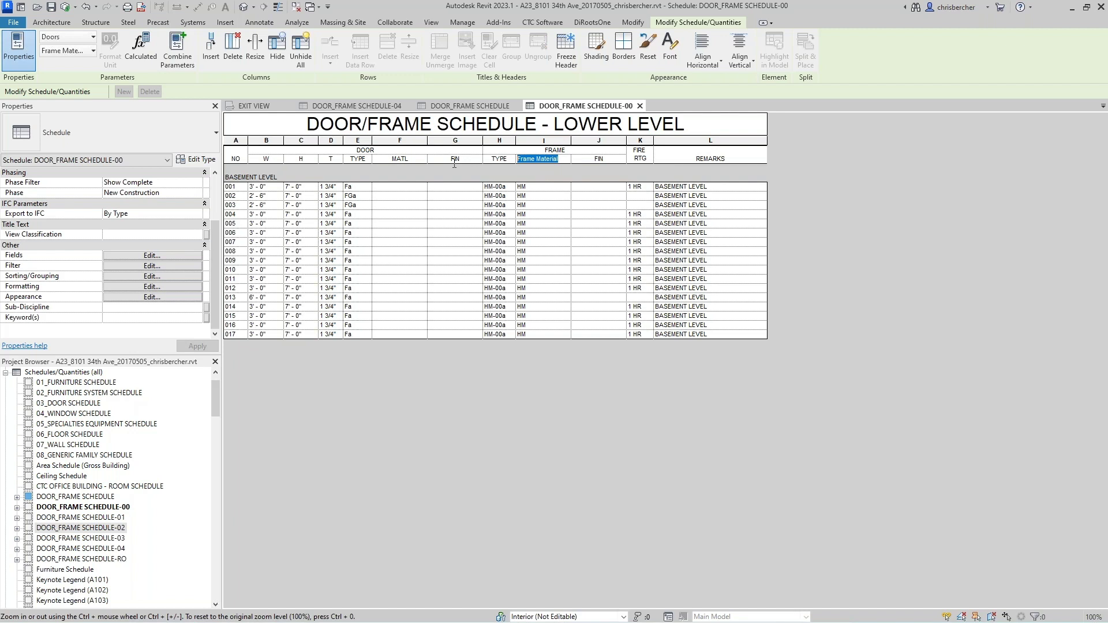
{"action": "type", "text": "MATL"}
{"action": "left_click", "coordinate": [549, 270]}
{"action": "left_click", "coordinate": [541, 224]}
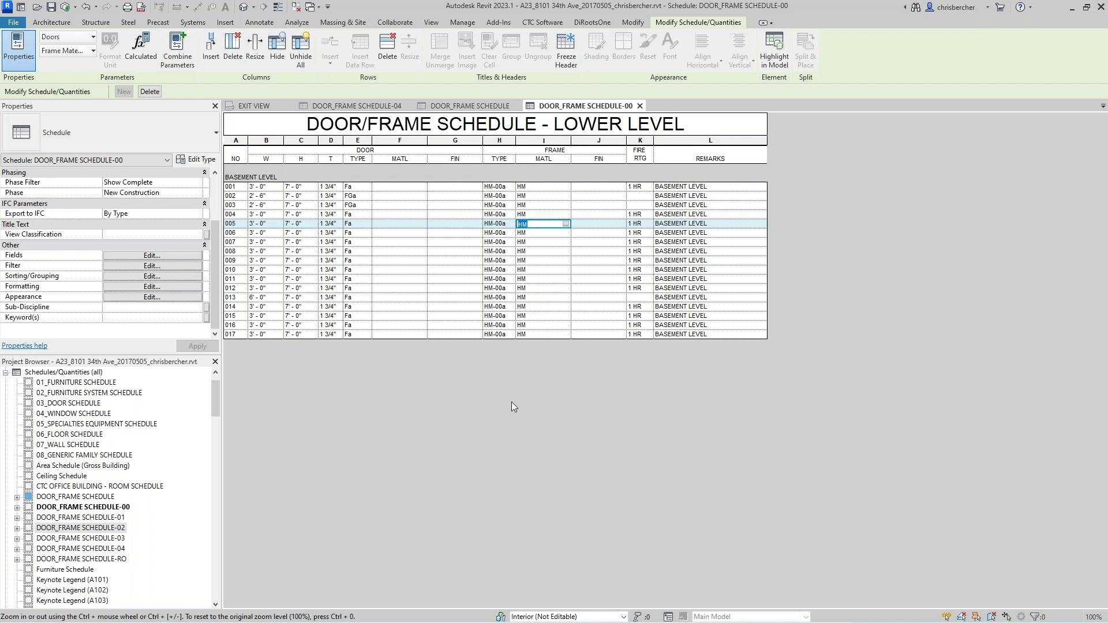
{"action": "left_click", "coordinate": [607, 227]}
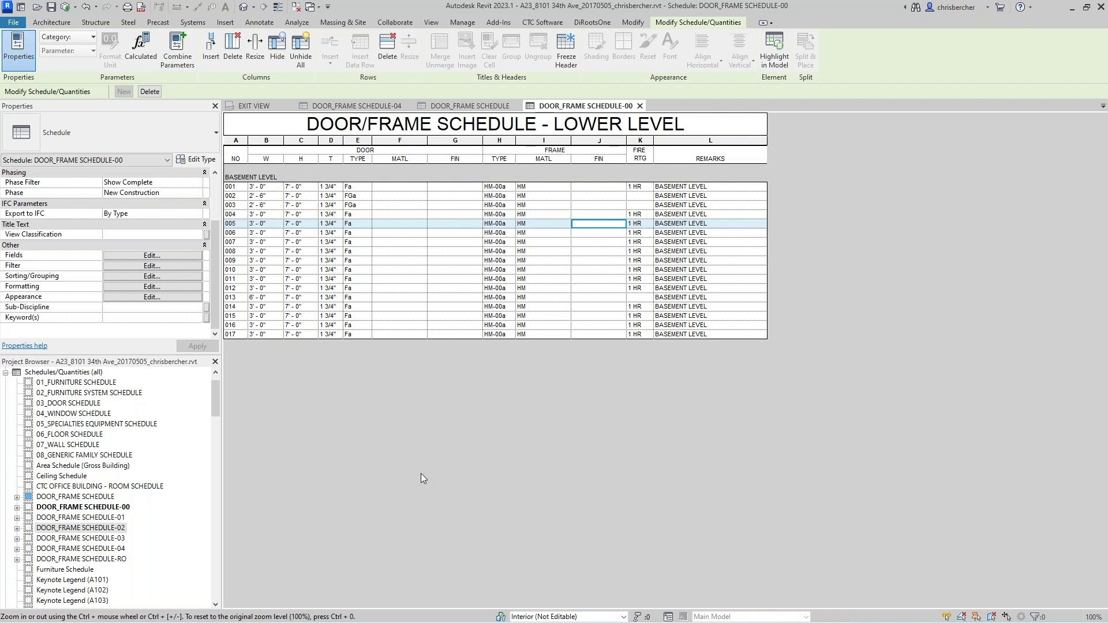
- Open DOOR_FRAME SCHEDULE-01, check its material and finish columns, and close that schedule
{"action": "double_click", "coordinate": [98, 518]}
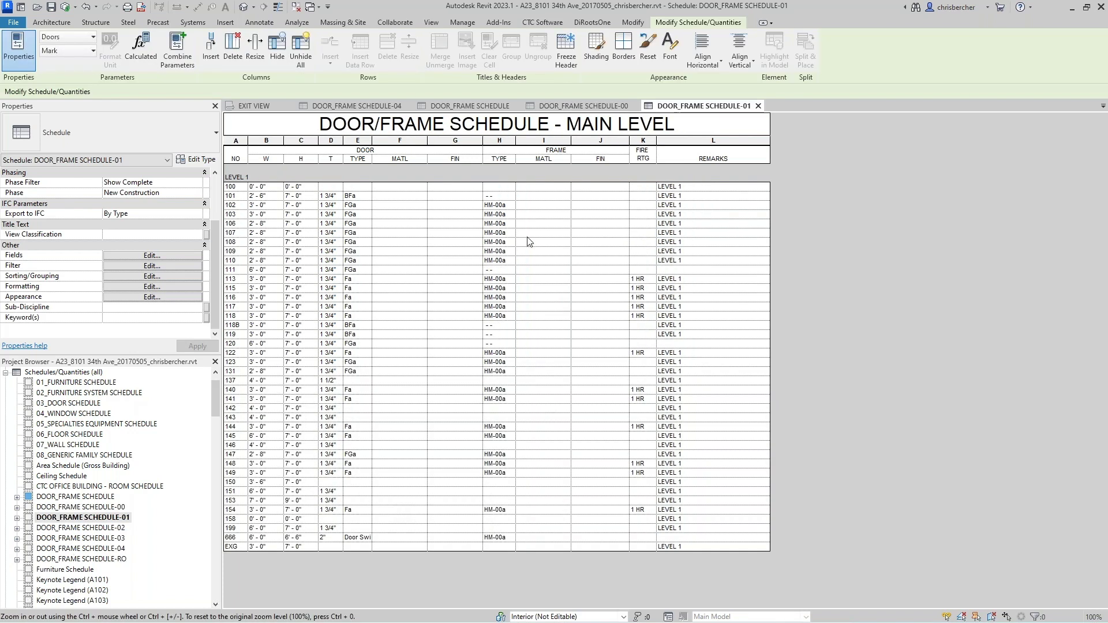
{"action": "right_click", "coordinate": [86, 518]}
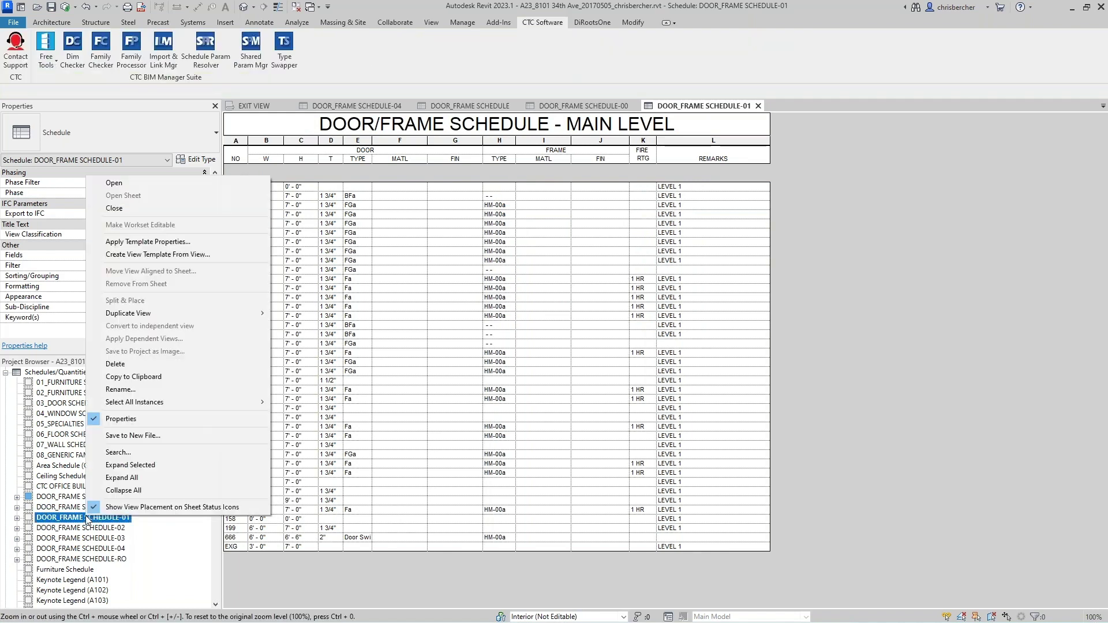
{"action": "left_click", "coordinate": [844, 389]}
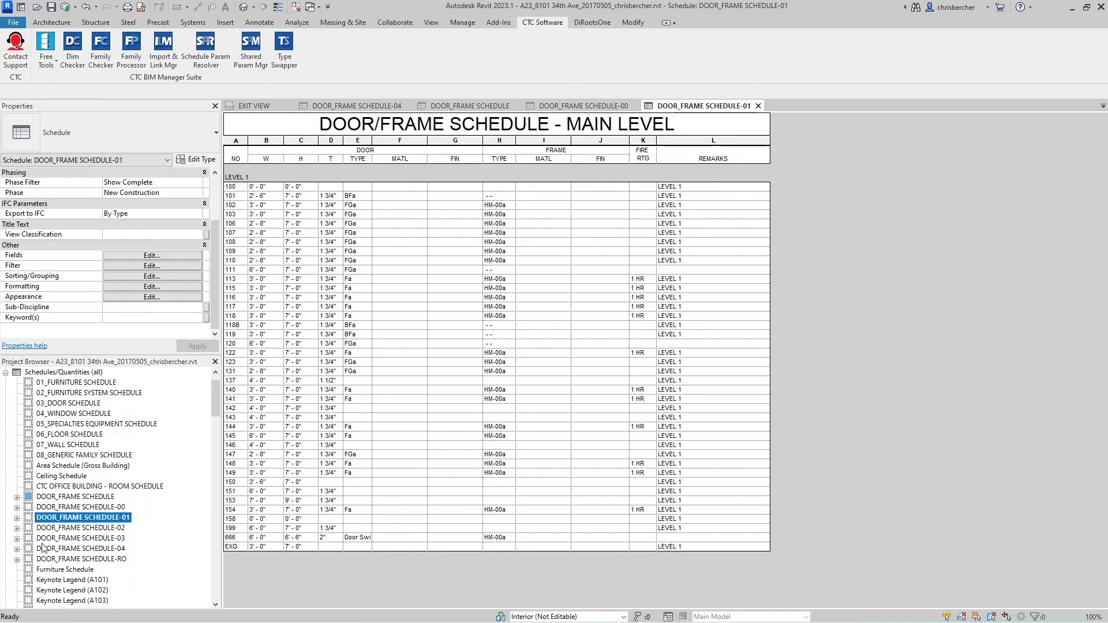
{"action": "left_click", "coordinate": [102, 498]}
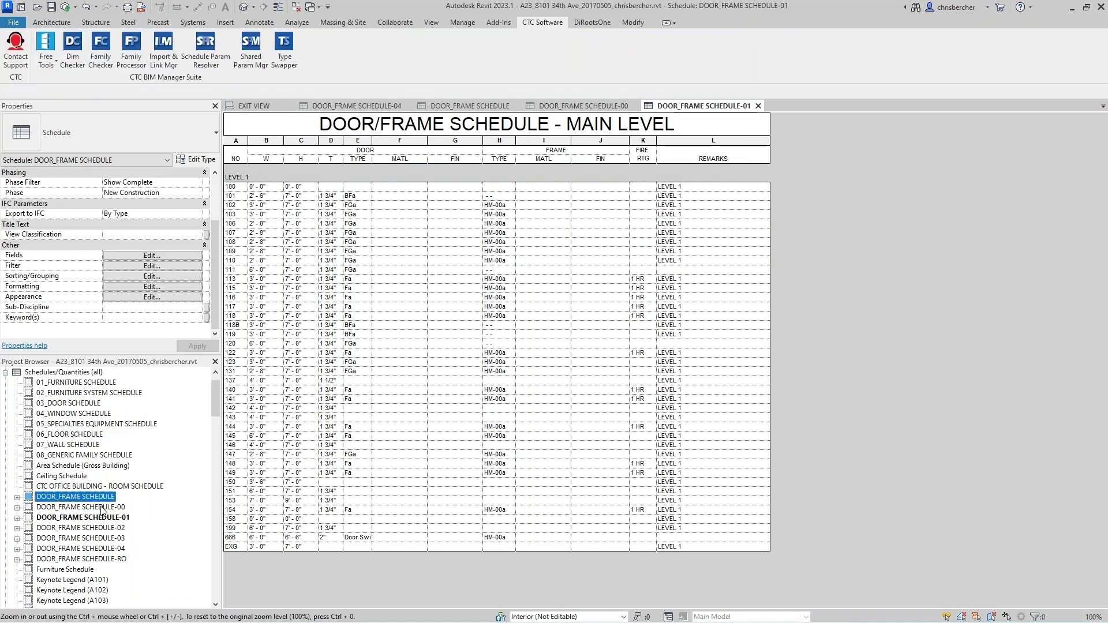
{"action": "left_click", "coordinate": [102, 507]}
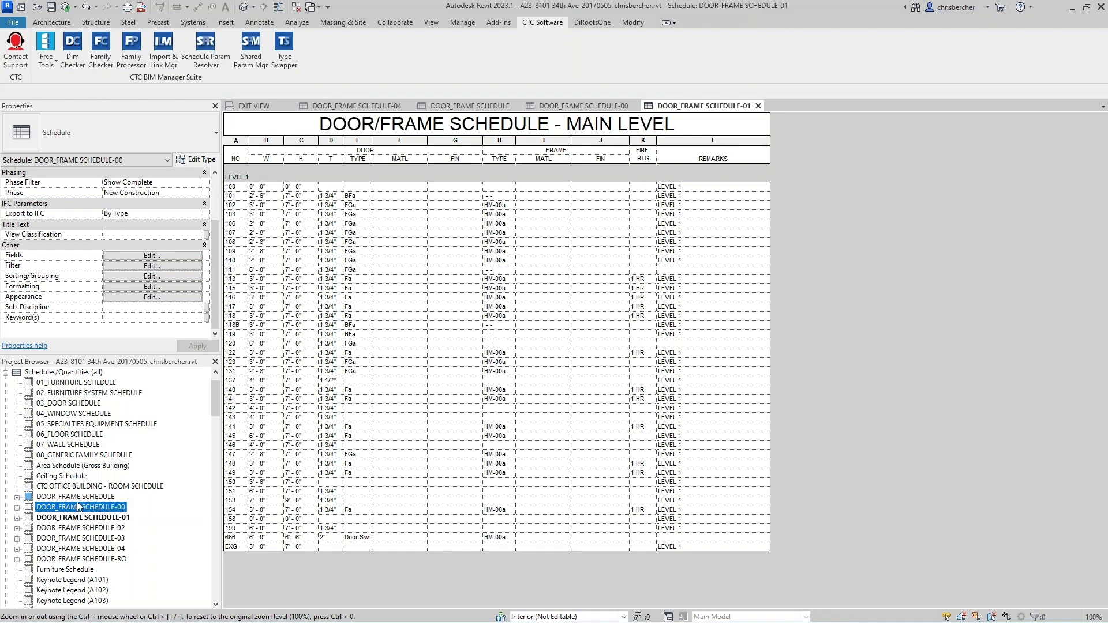
{"action": "left_click", "coordinate": [93, 498]}
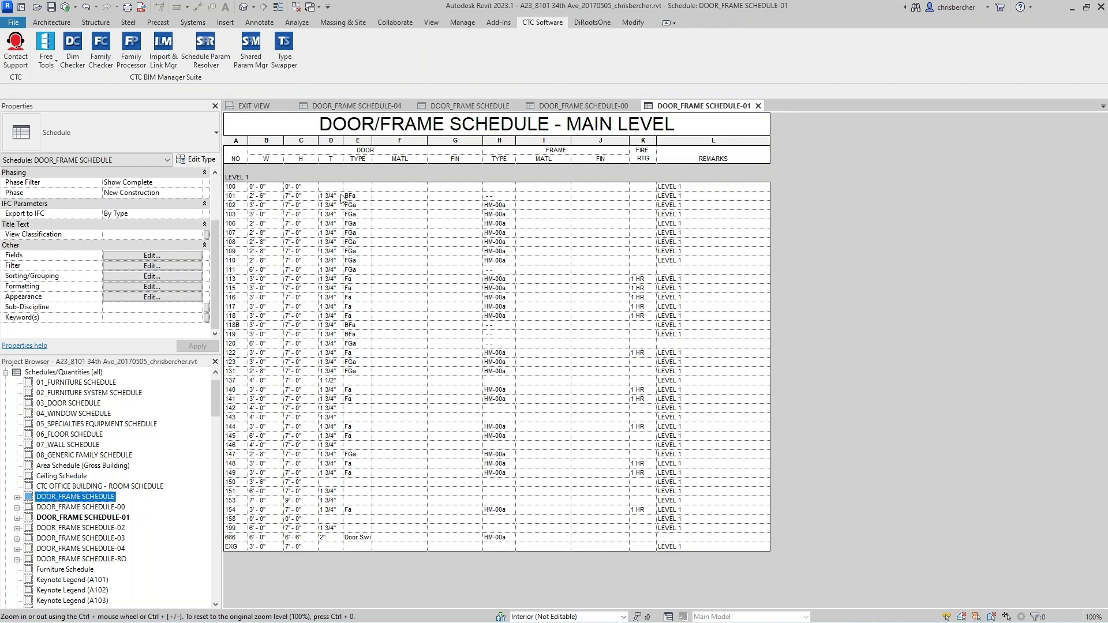
{"action": "left_click", "coordinate": [758, 106]}
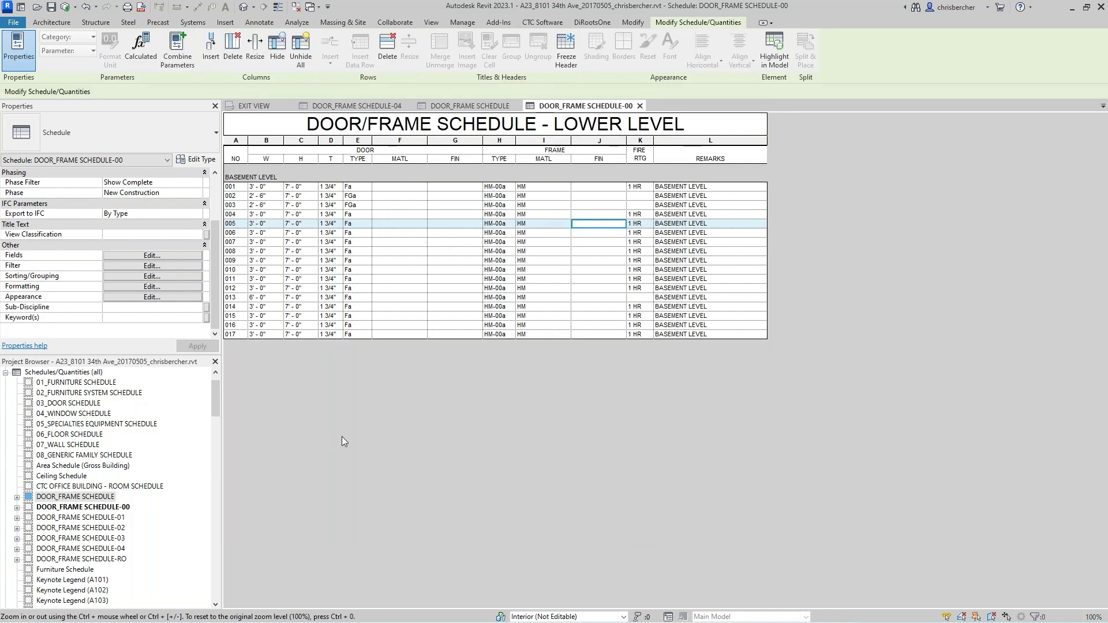
- Open the Schedule Parameter Resolver, enlarge its window and check the shared parameters file path
{"action": "left_click", "coordinate": [535, 22]}
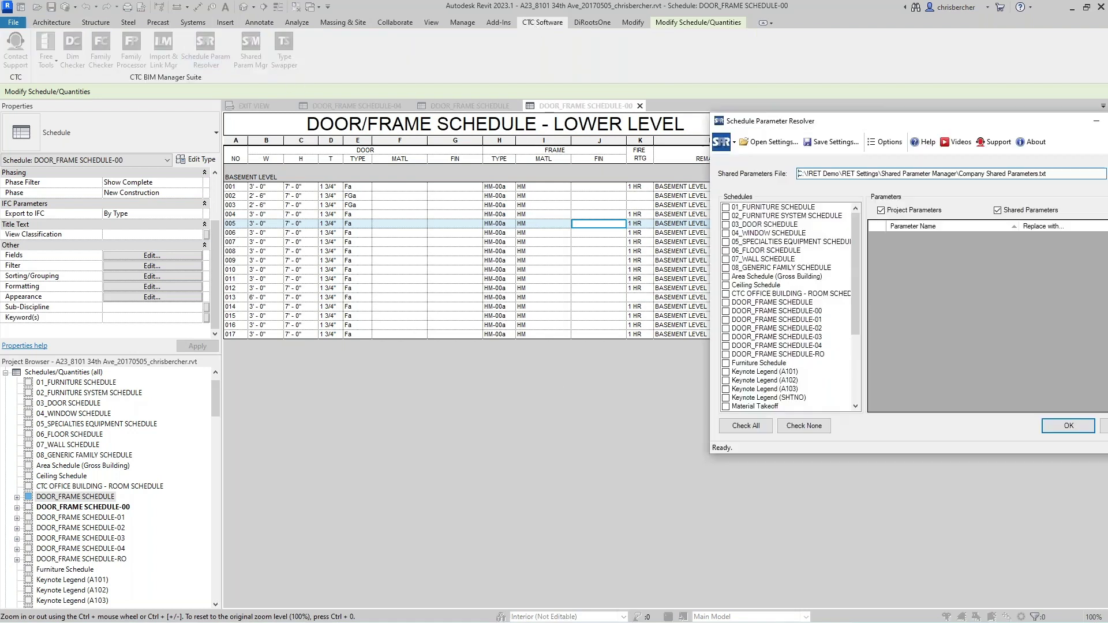
{"action": "left_click_drag", "start_coordinate": [1049, 121], "coordinate": [681, 107]}
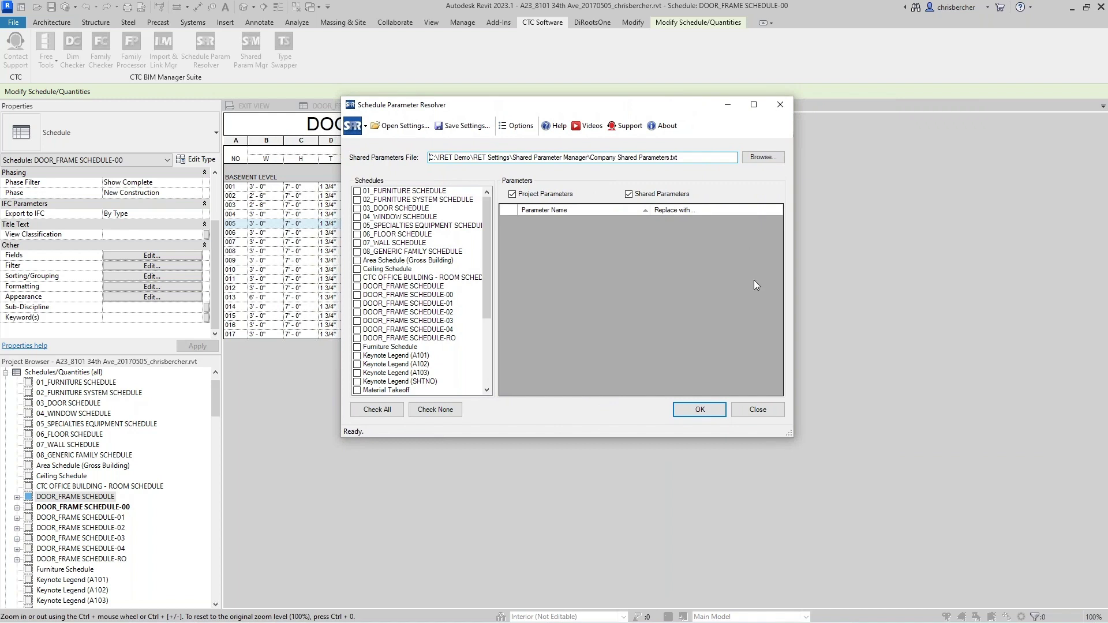
{"action": "left_click_drag", "start_coordinate": [790, 433], "coordinate": [864, 455]}
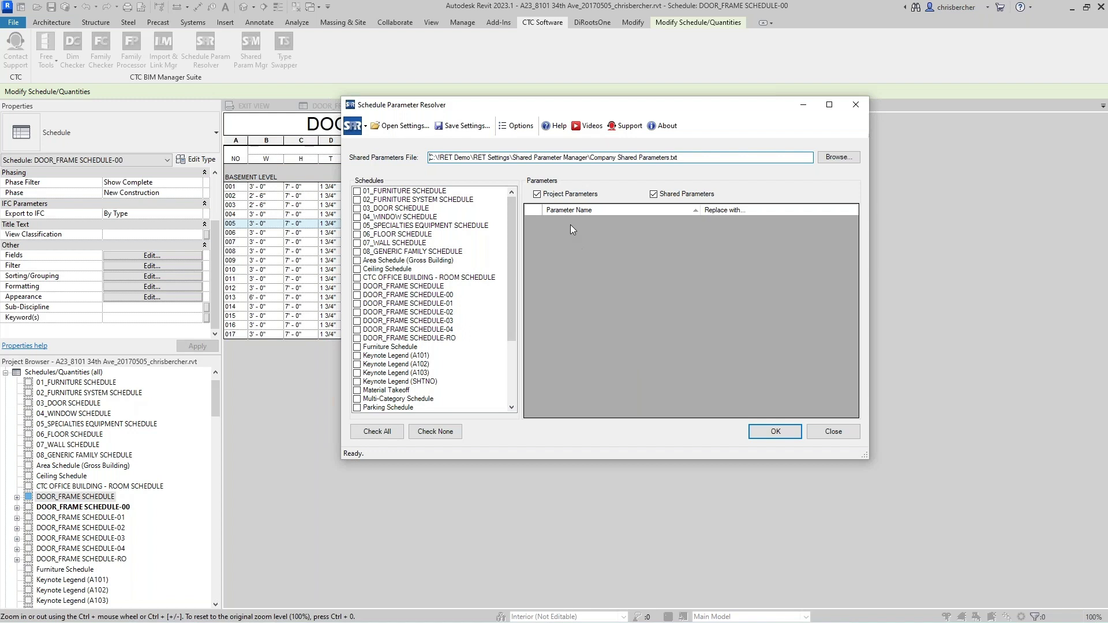
{"action": "left_click", "coordinate": [693, 208]}
{"action": "left_click_drag", "start_coordinate": [706, 158], "coordinate": [84, 158]}
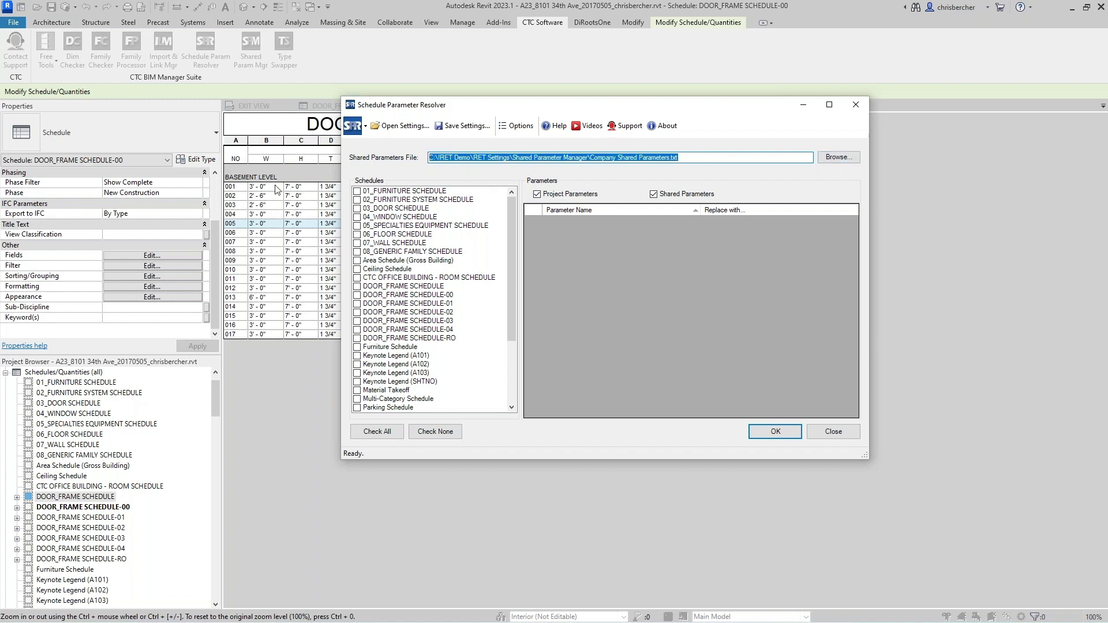
- Set the resolver options to add shared parameters as instance parameters and always use the original field header
{"action": "left_click", "coordinate": [504, 125]}
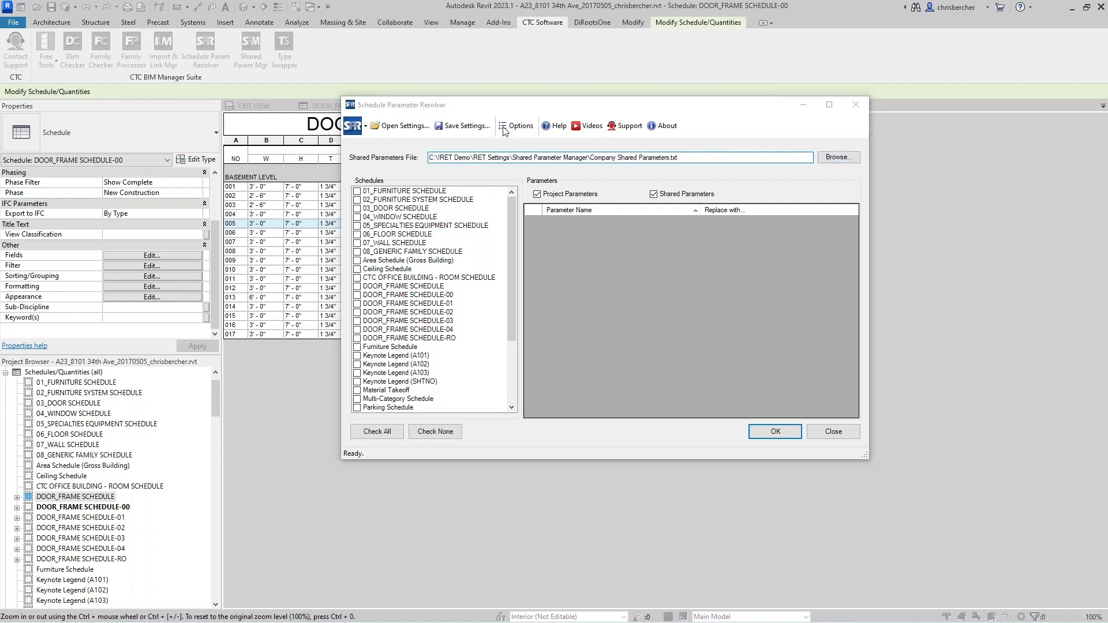
{"action": "left_click_drag", "start_coordinate": [560, 159], "coordinate": [561, 161]}
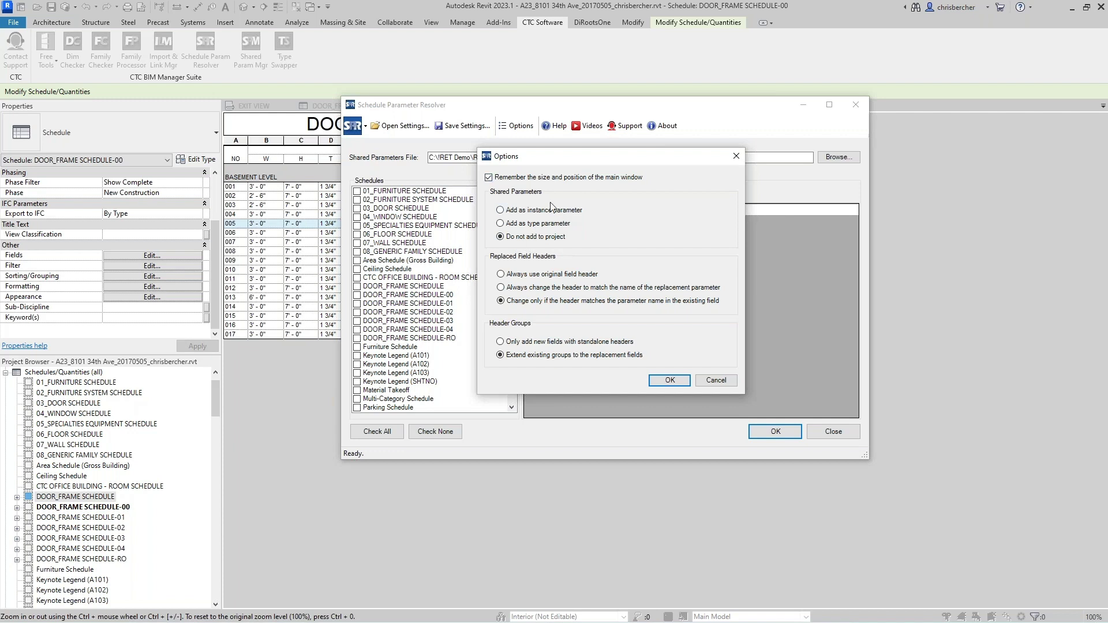
{"action": "left_click_drag", "start_coordinate": [567, 160], "coordinate": [603, 174]}
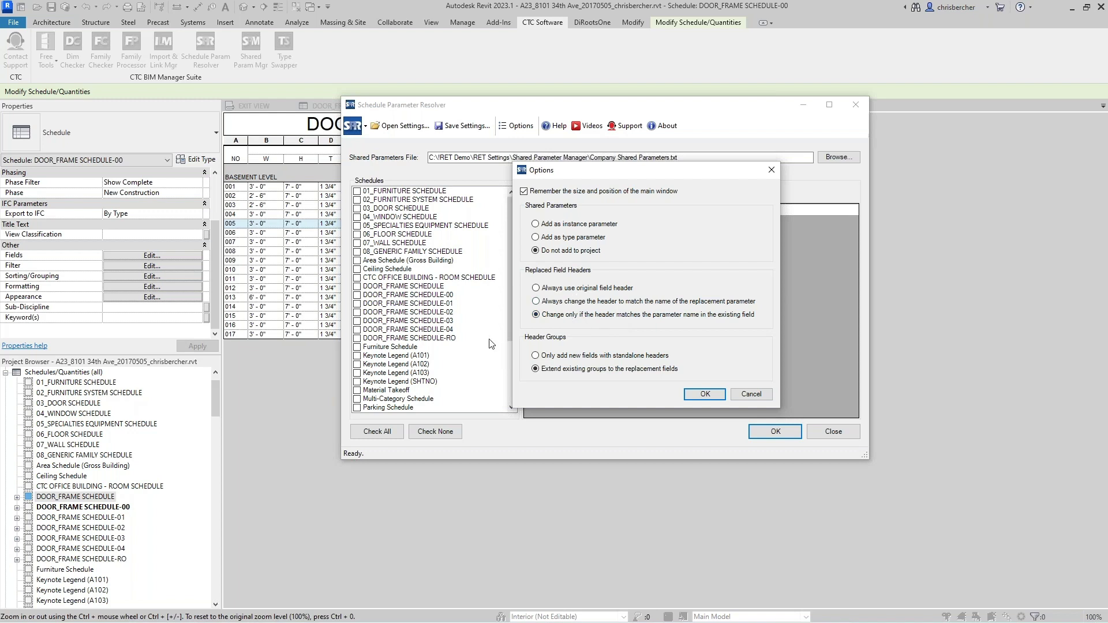
{"action": "left_click", "coordinate": [604, 301]}
{"action": "left_click", "coordinate": [563, 224]}
{"action": "left_click", "coordinate": [580, 288]}
{"action": "left_click", "coordinate": [703, 396]}
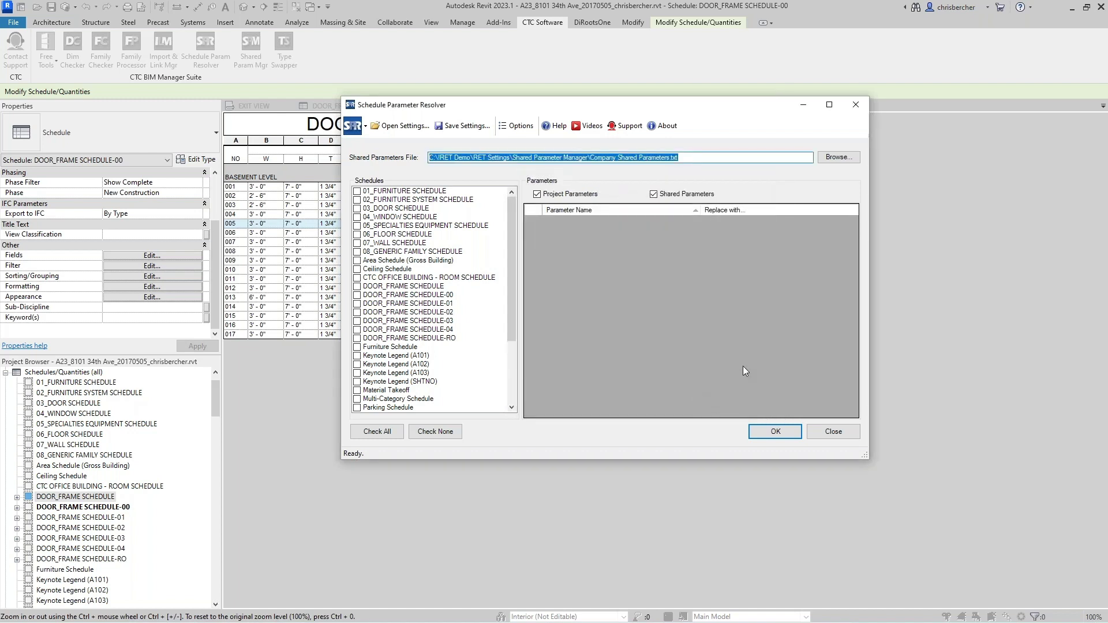
- For DOOR_FRAME SCHEDULE-00, choose Panel Material as the replacement for Door Material and Panel Finish for Door Finish
{"action": "left_click", "coordinate": [358, 295]}
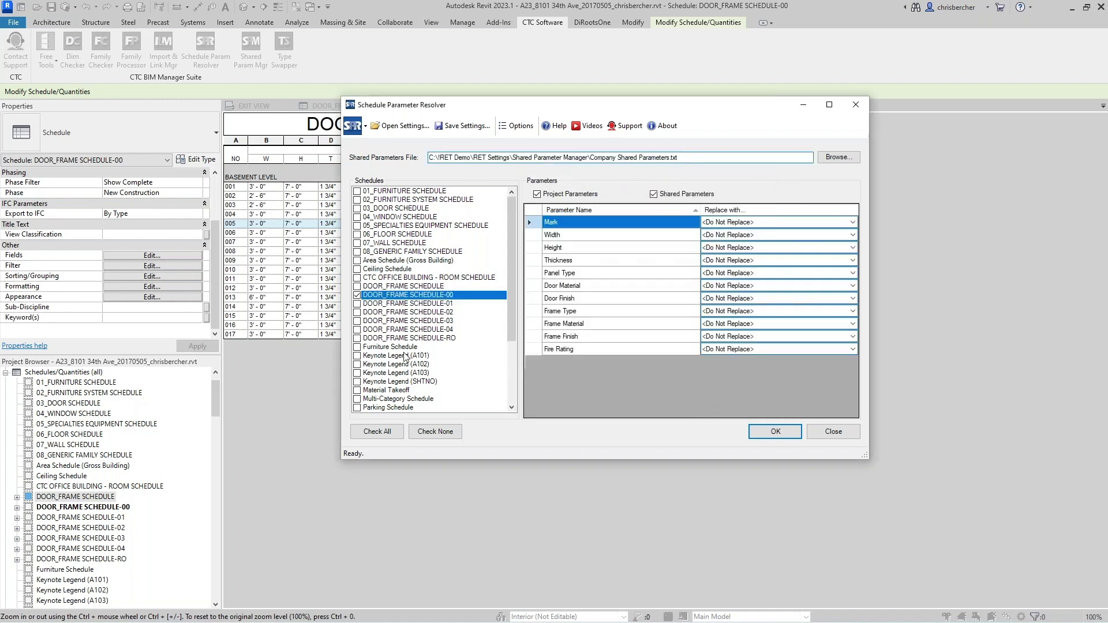
{"action": "left_click", "coordinate": [715, 274]}
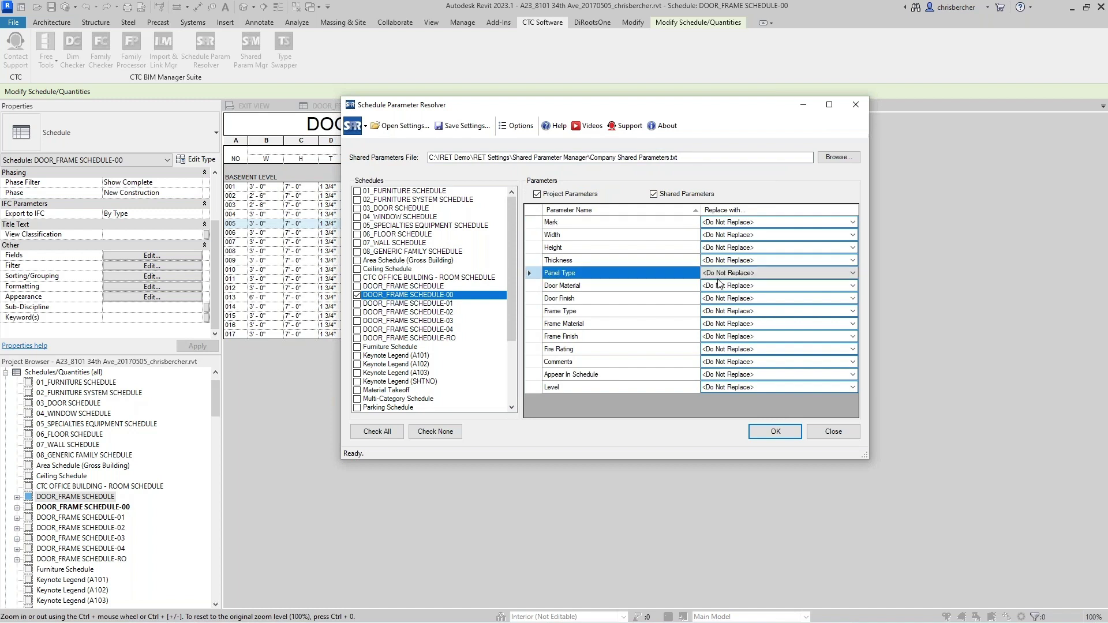
{"action": "left_click", "coordinate": [757, 288]}
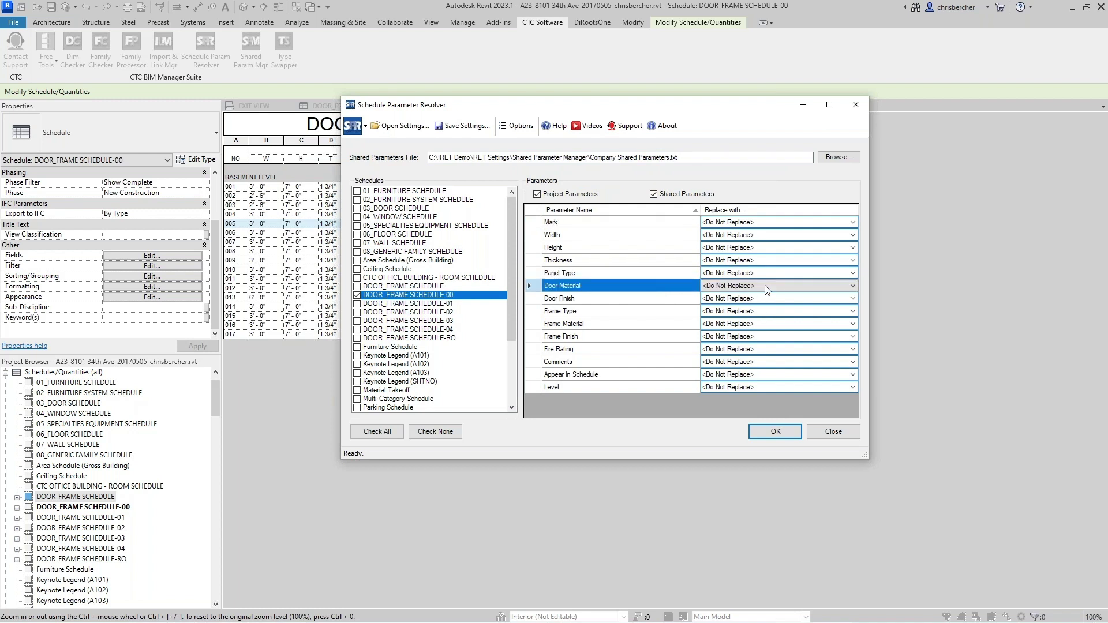
{"action": "left_click", "coordinate": [766, 286]}
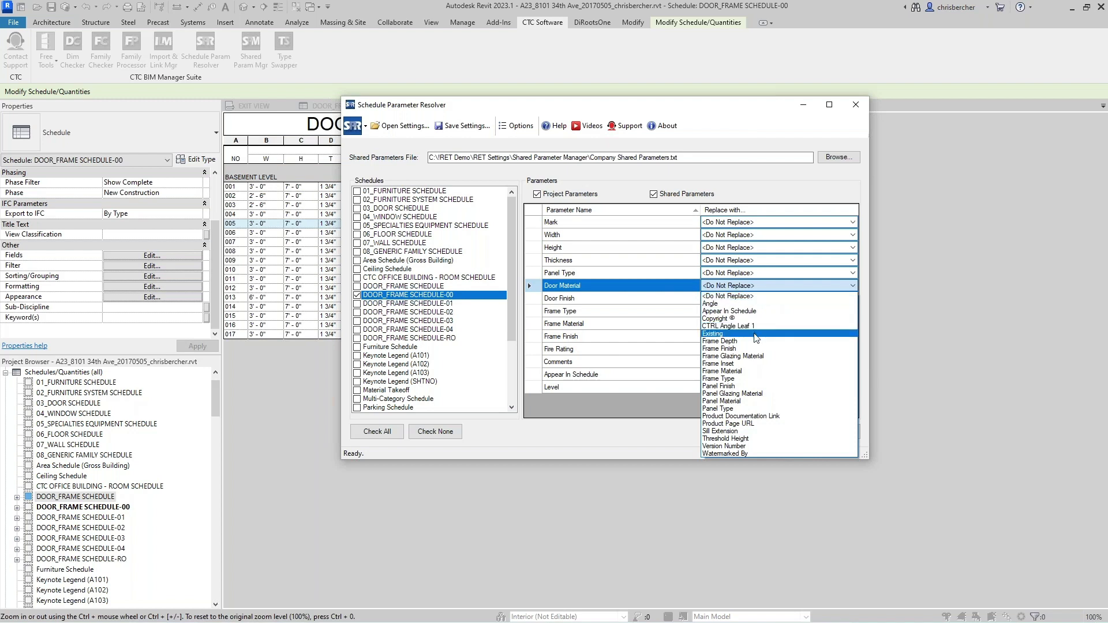
{"action": "left_click", "coordinate": [727, 401]}
{"action": "left_click", "coordinate": [607, 298]}
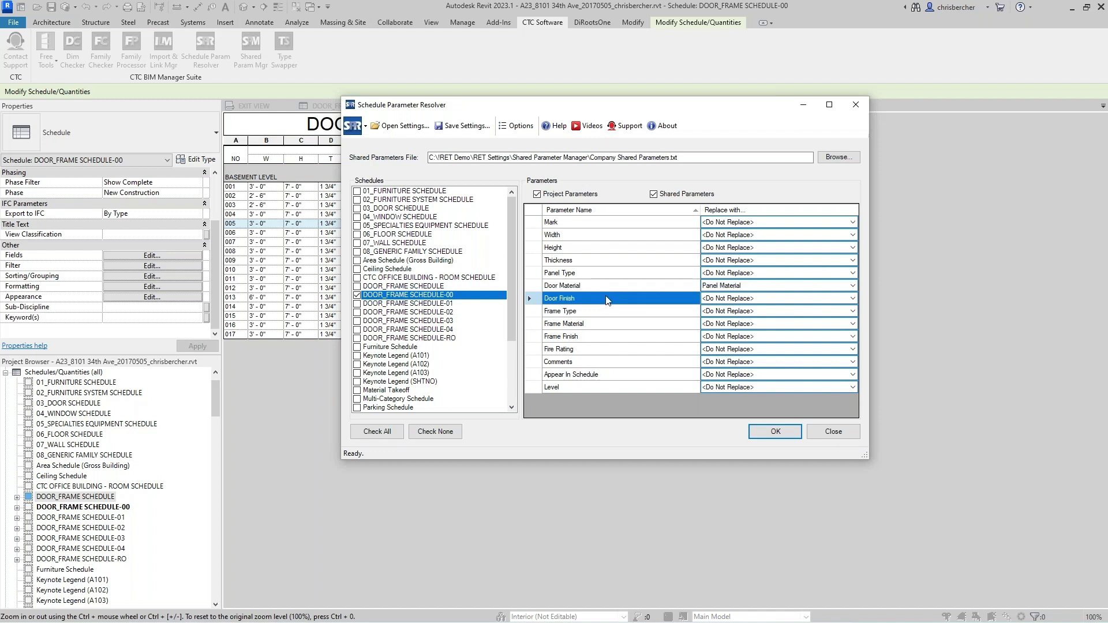
{"action": "left_click", "coordinate": [750, 298]}
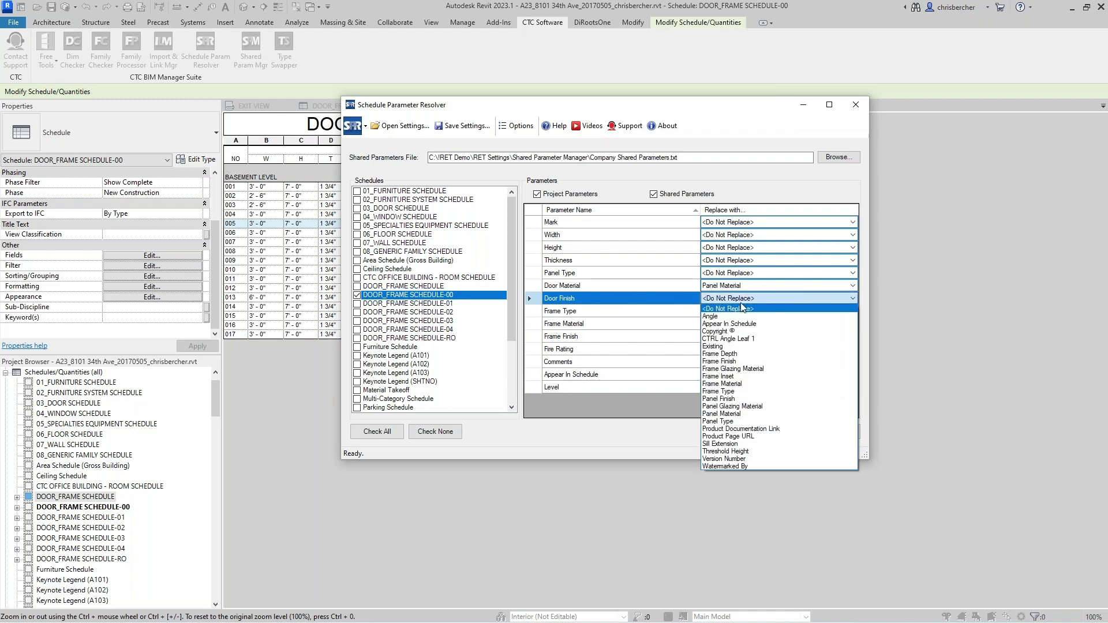
{"action": "left_click", "coordinate": [773, 399]}
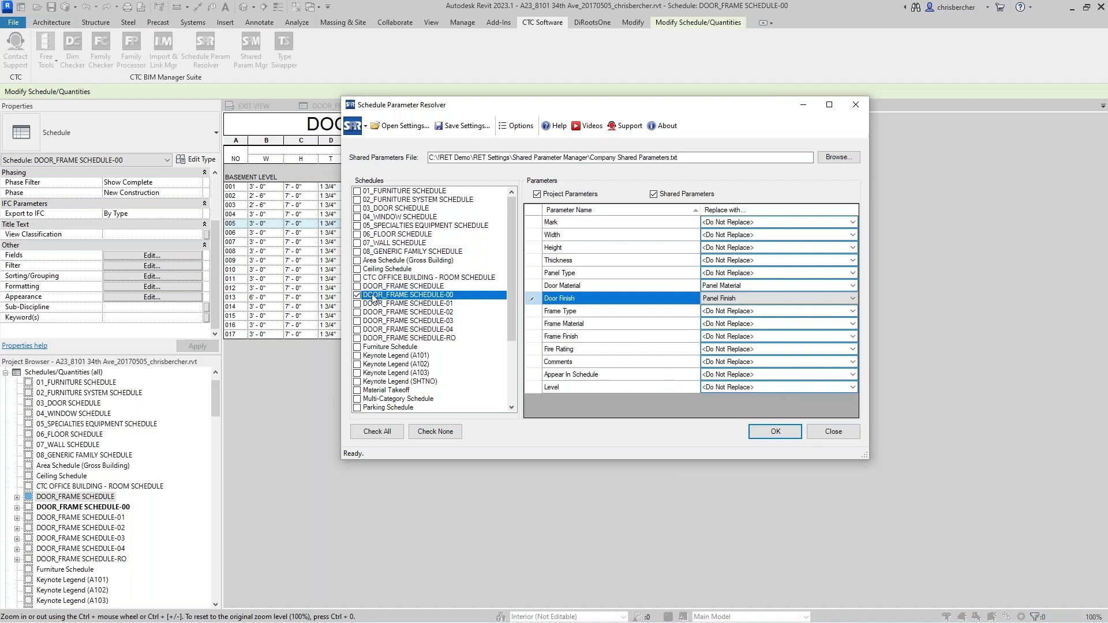
- Run the parameter replacement and expand the details listing the replaced schedule parameters
{"action": "left_click", "coordinate": [748, 431]}
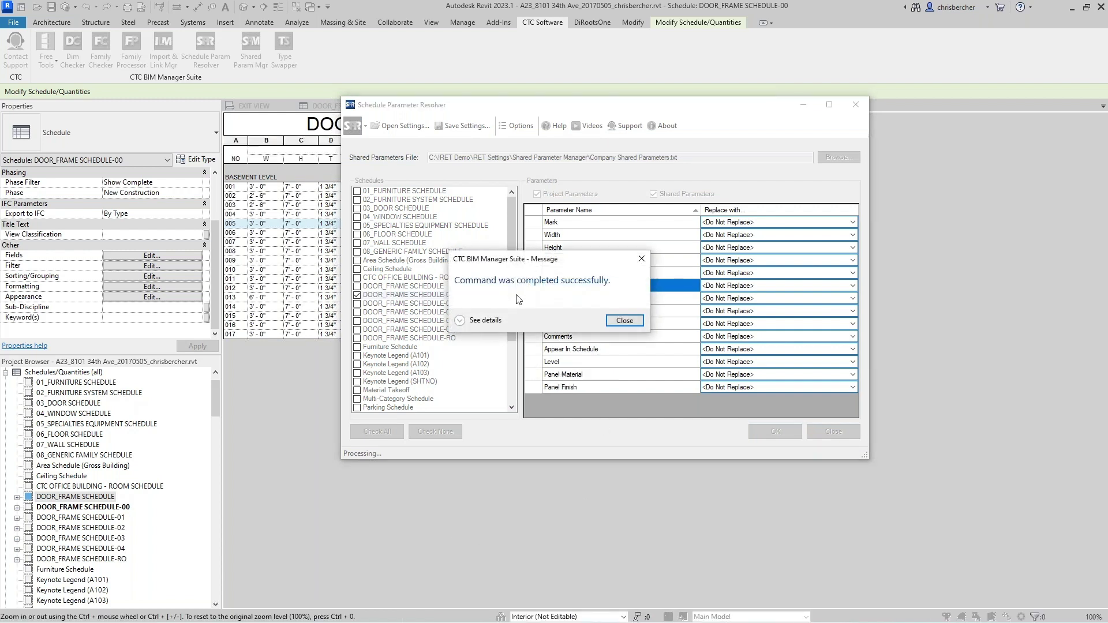
{"action": "left_click", "coordinate": [472, 324]}
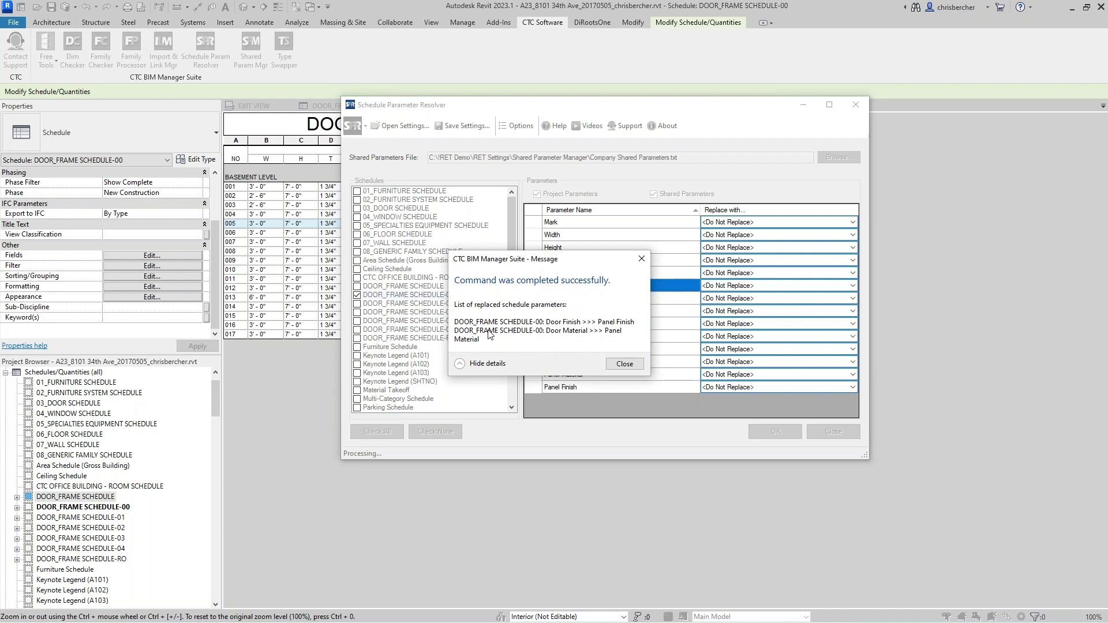
- Close the results message and the Schedule Parameter Resolver, and inspect the door material and finish cells in DOOR_FRAME SCHEDULE-00
{"action": "left_click", "coordinate": [624, 365]}
{"action": "left_click", "coordinate": [780, 436]}
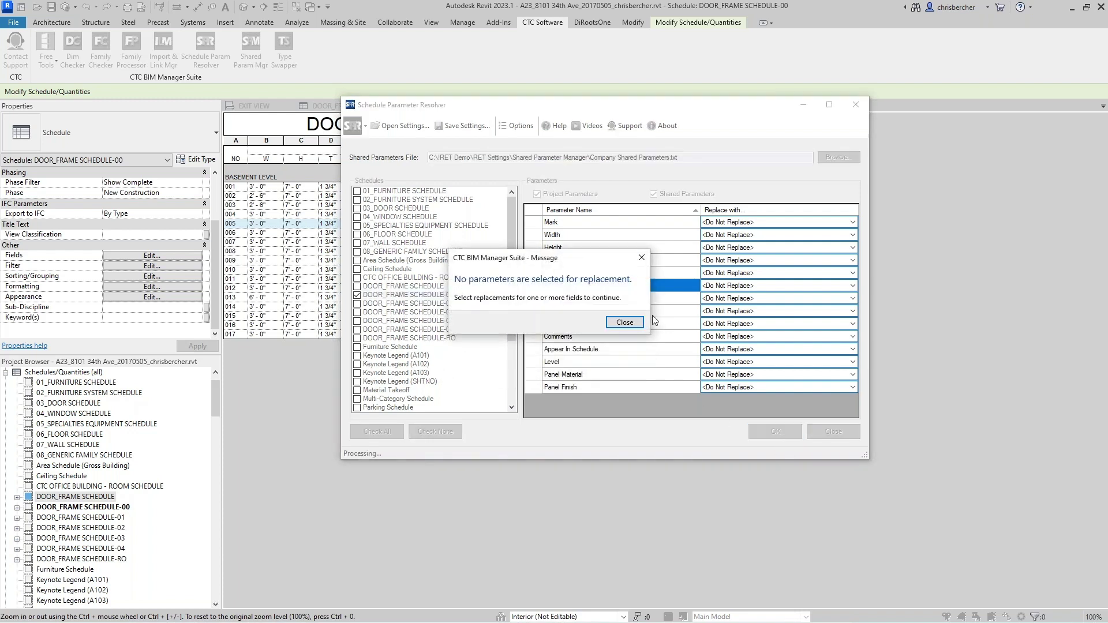
{"action": "left_click", "coordinate": [625, 322]}
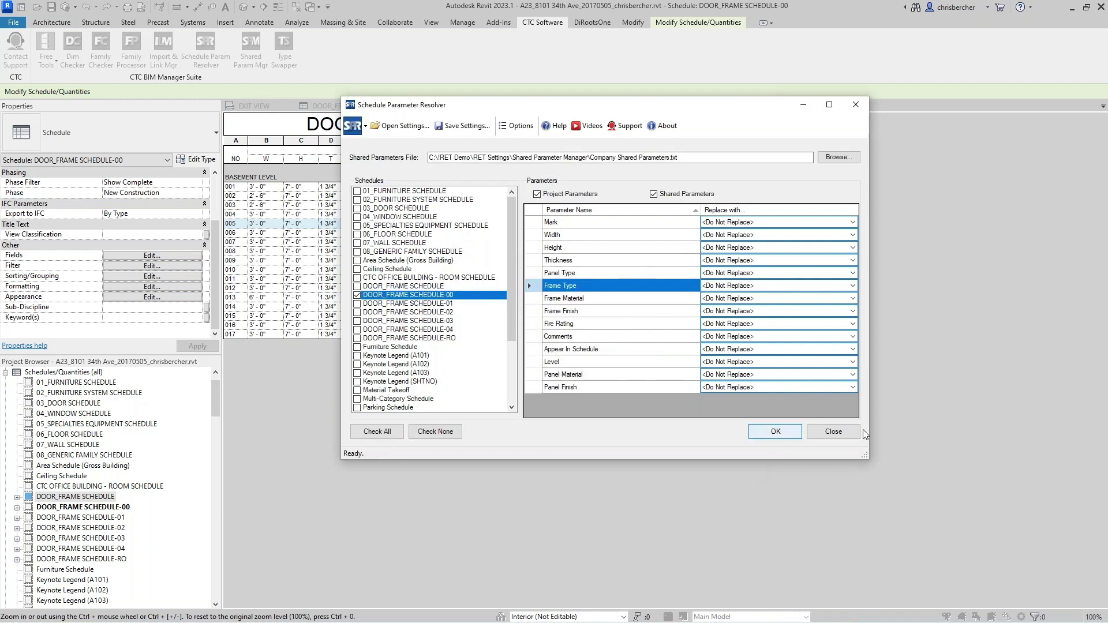
{"action": "left_click", "coordinate": [823, 436]}
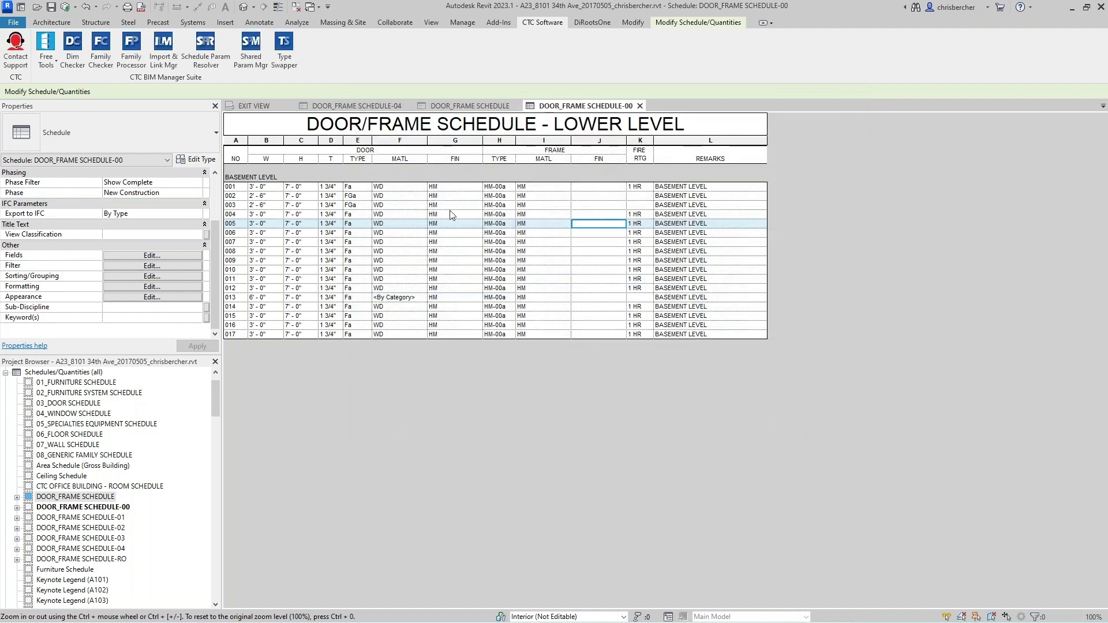
{"action": "left_click", "coordinate": [469, 261]}
{"action": "left_click", "coordinate": [409, 263]}
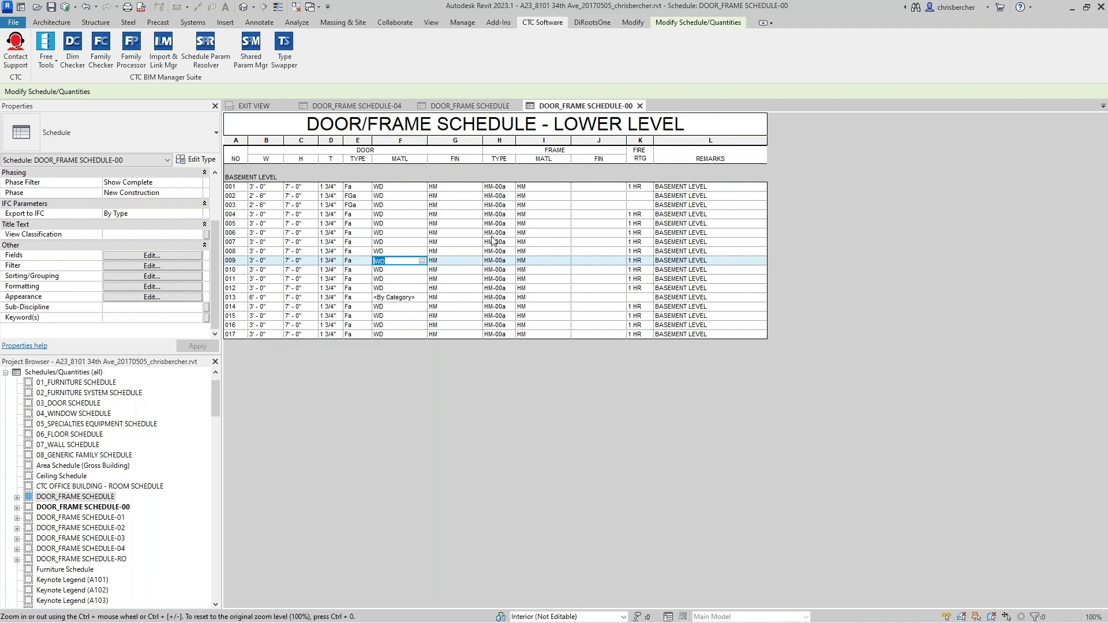
- Open DOOR_FRAME SCHEDULE-01 and launch the Schedule Parameter Resolver
{"action": "left_click", "coordinate": [118, 518]}
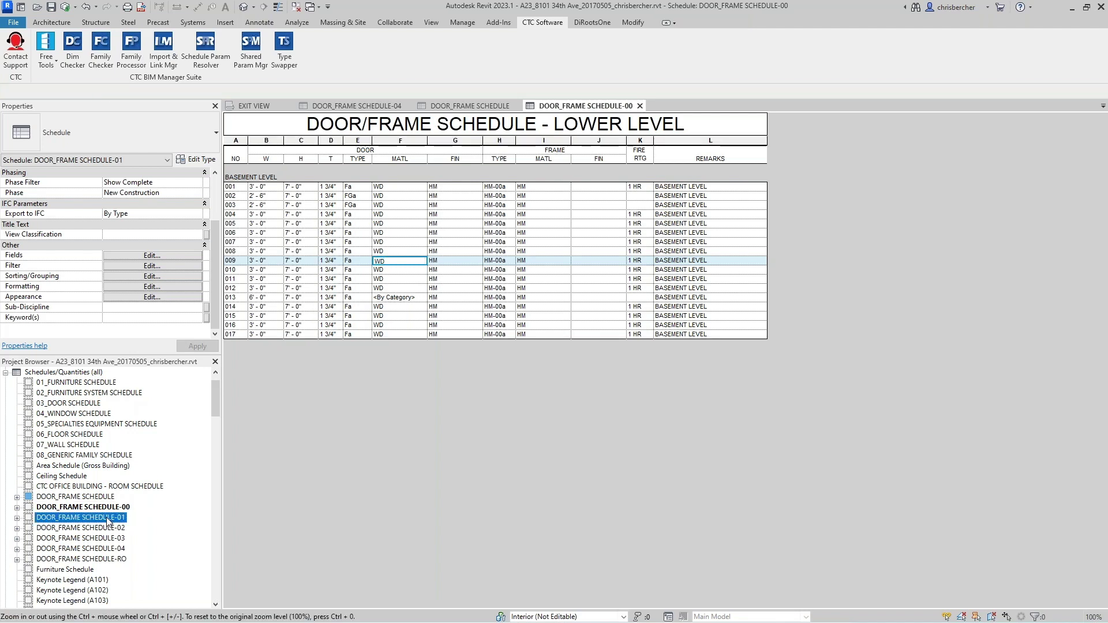
{"action": "double_click", "coordinate": [92, 517]}
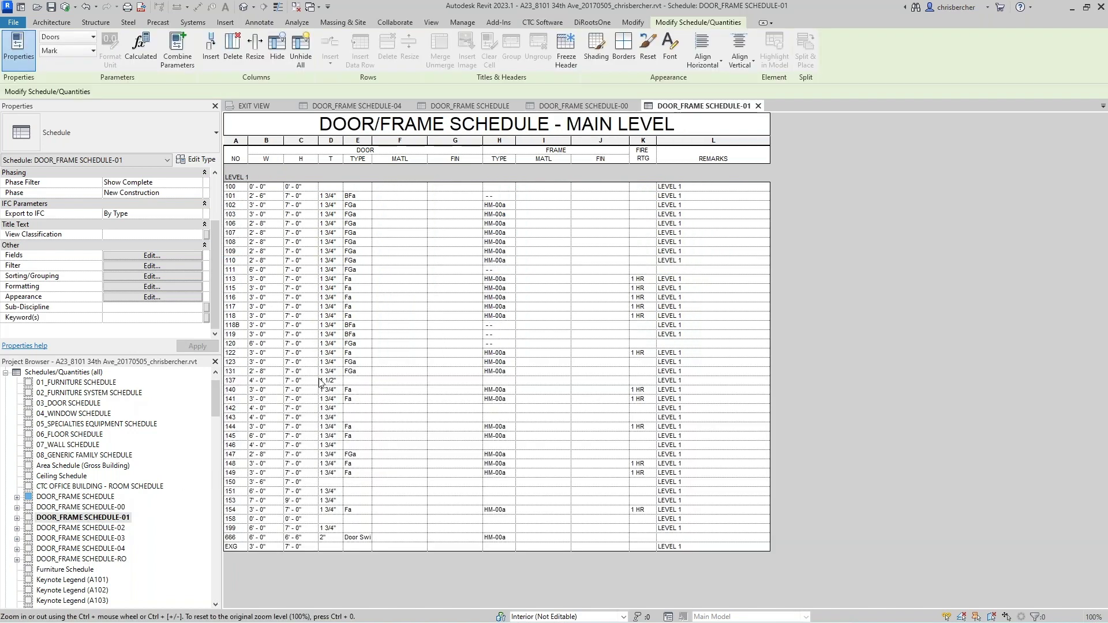
{"action": "left_click", "coordinate": [542, 22]}
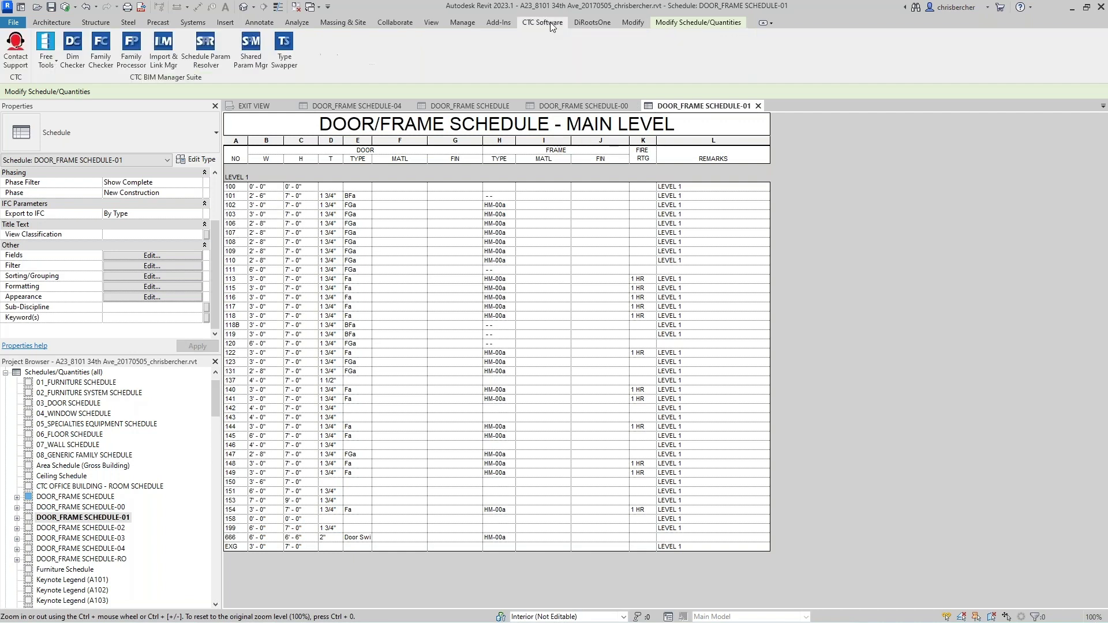
{"action": "left_click", "coordinate": [205, 63]}
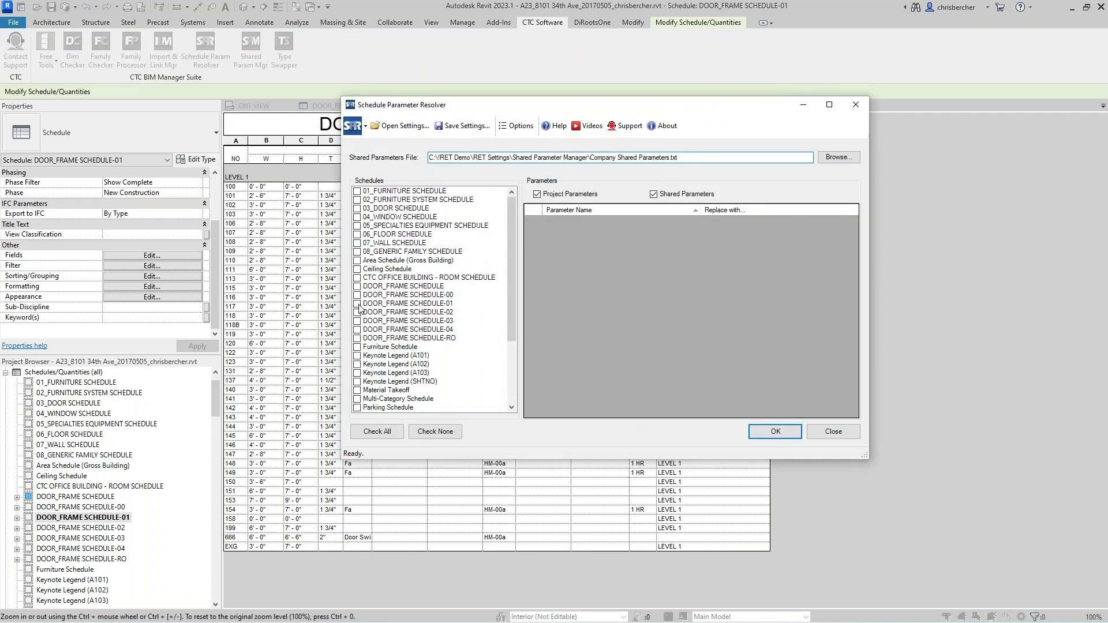
- Include DOOR_FRAME SCHEDULE-01, -02, -03, -04 and -RO in the parameter replacement
{"action": "left_click", "coordinate": [356, 303]}
{"action": "left_click", "coordinate": [357, 312]}
{"action": "left_click", "coordinate": [356, 321]}
{"action": "left_click", "coordinate": [359, 330]}
{"action": "left_click", "coordinate": [356, 330]}
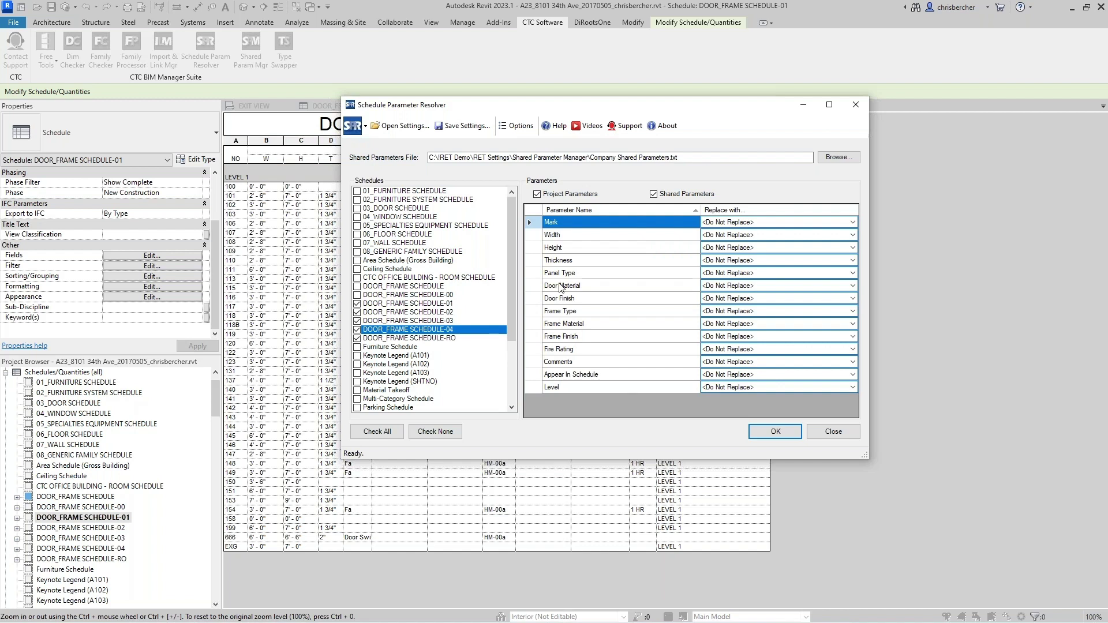
- For the selected schedules, choose Panel Material as the replacement for Door Material and Panel Finish for Door Finish
{"action": "left_click", "coordinate": [750, 285]}
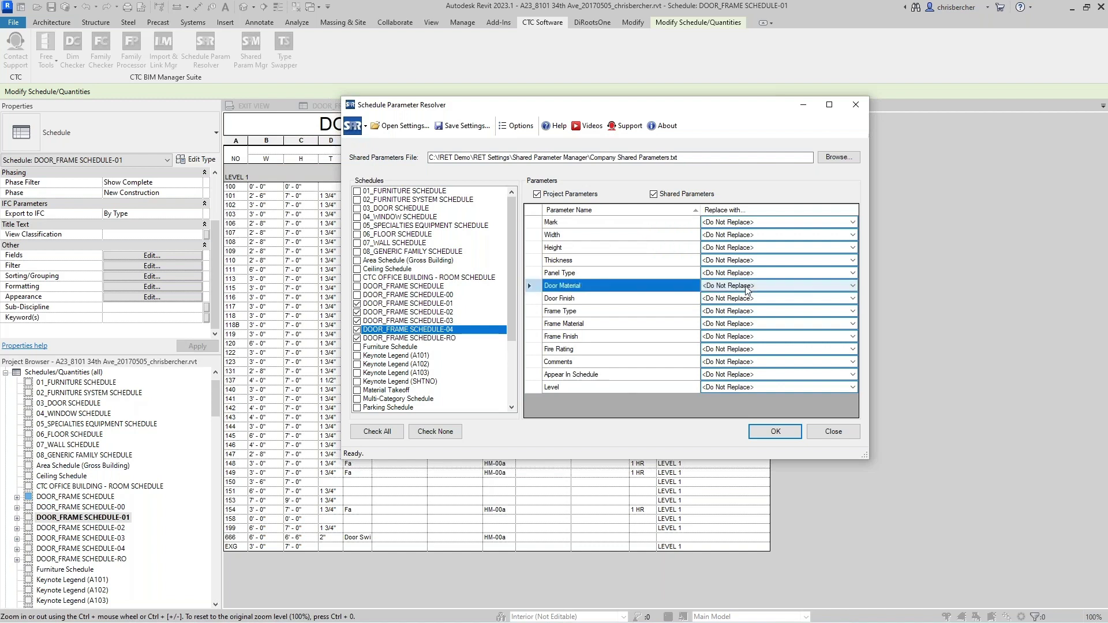
{"action": "left_click", "coordinate": [727, 401]}
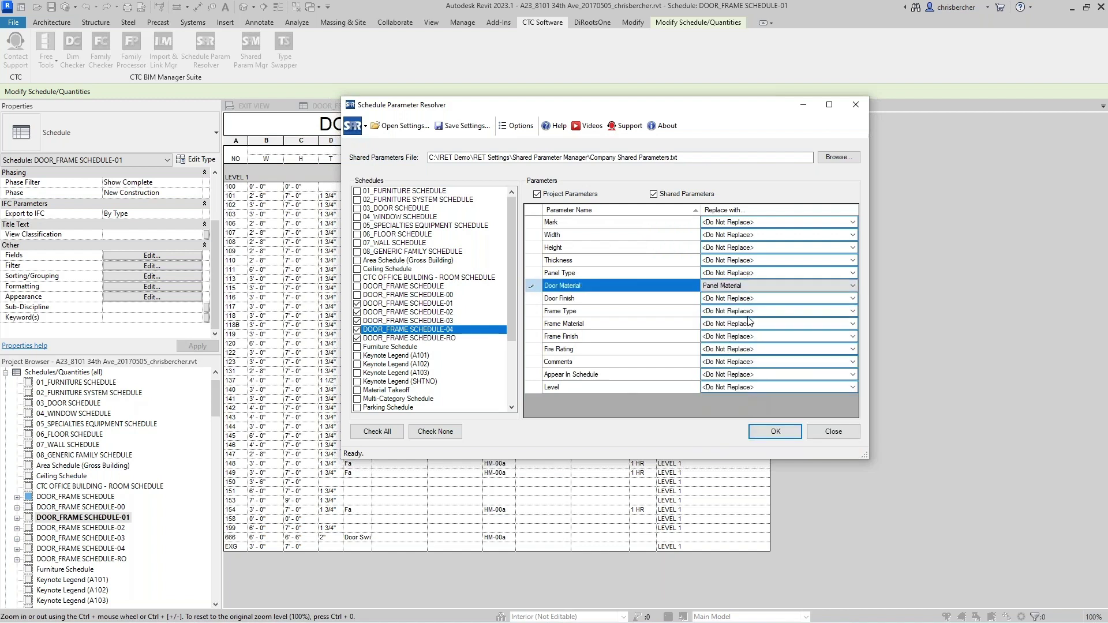
{"action": "left_click", "coordinate": [752, 298]}
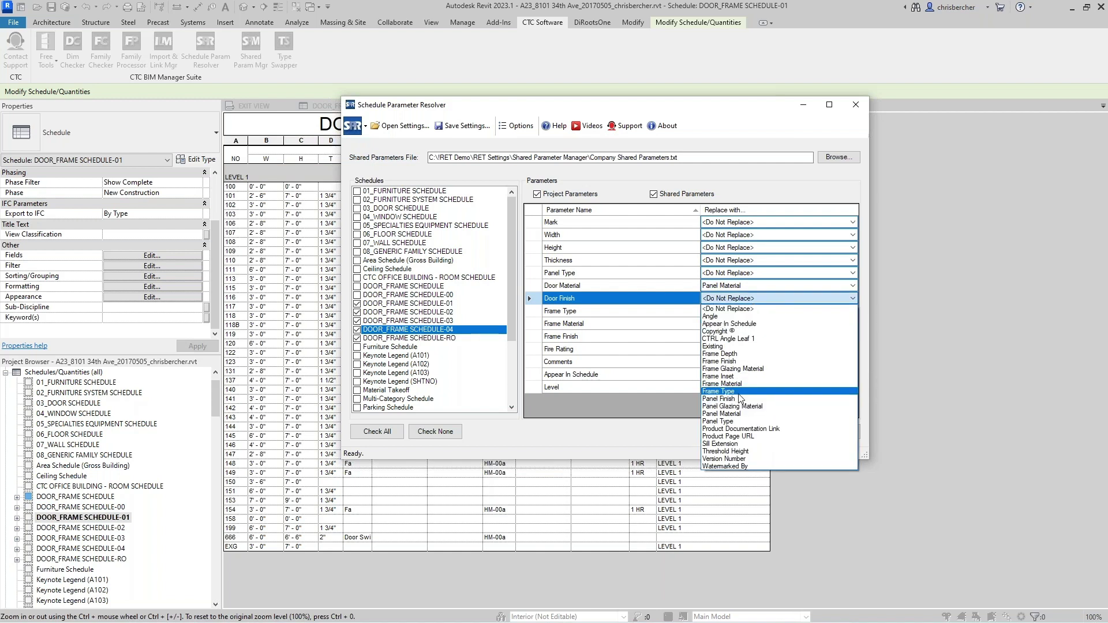
{"action": "left_click", "coordinate": [721, 390]}
{"action": "left_click", "coordinate": [752, 437]}
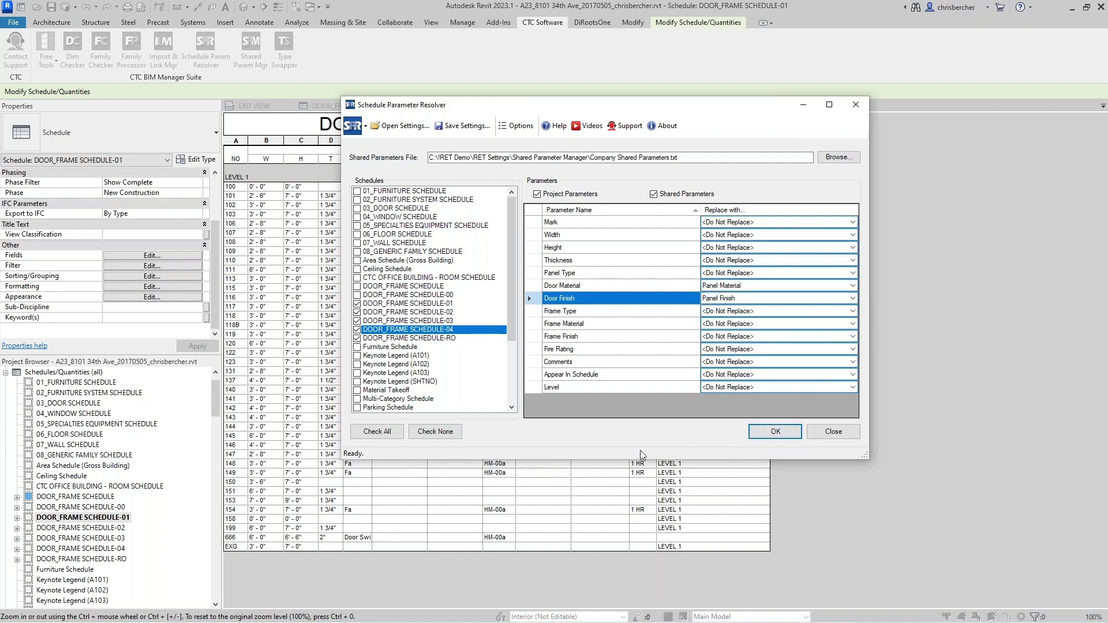
- Run the replacement on the selected door schedules, review the list of replaced parameters and close the resolver
{"action": "left_click", "coordinate": [795, 428]}
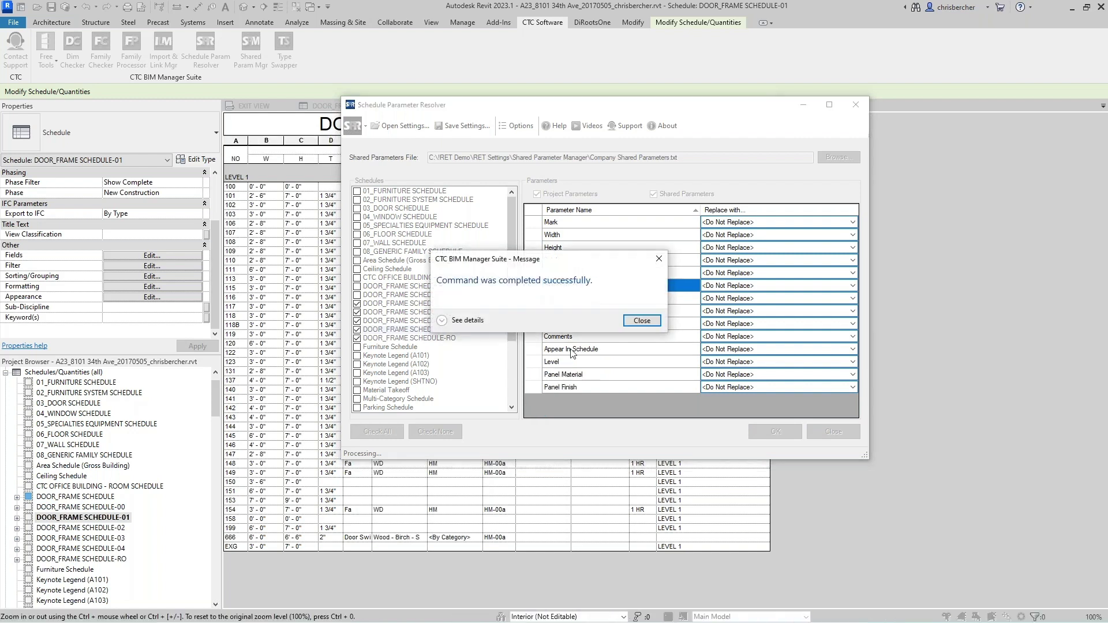
{"action": "left_click", "coordinate": [458, 321]}
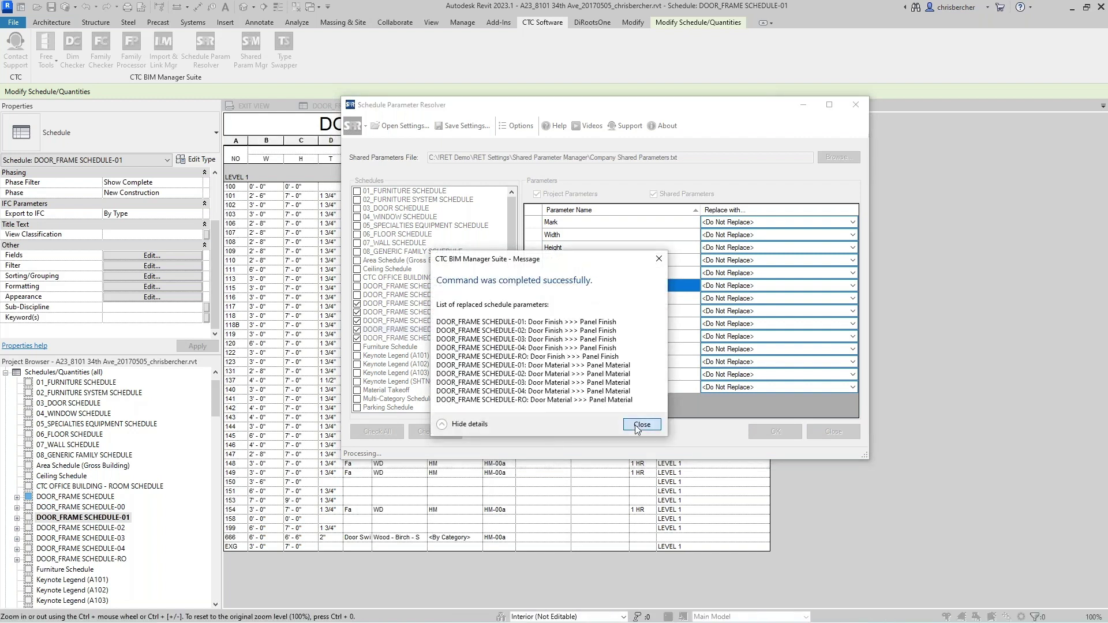
{"action": "left_click", "coordinate": [639, 425]}
{"action": "left_click", "coordinate": [832, 431]}
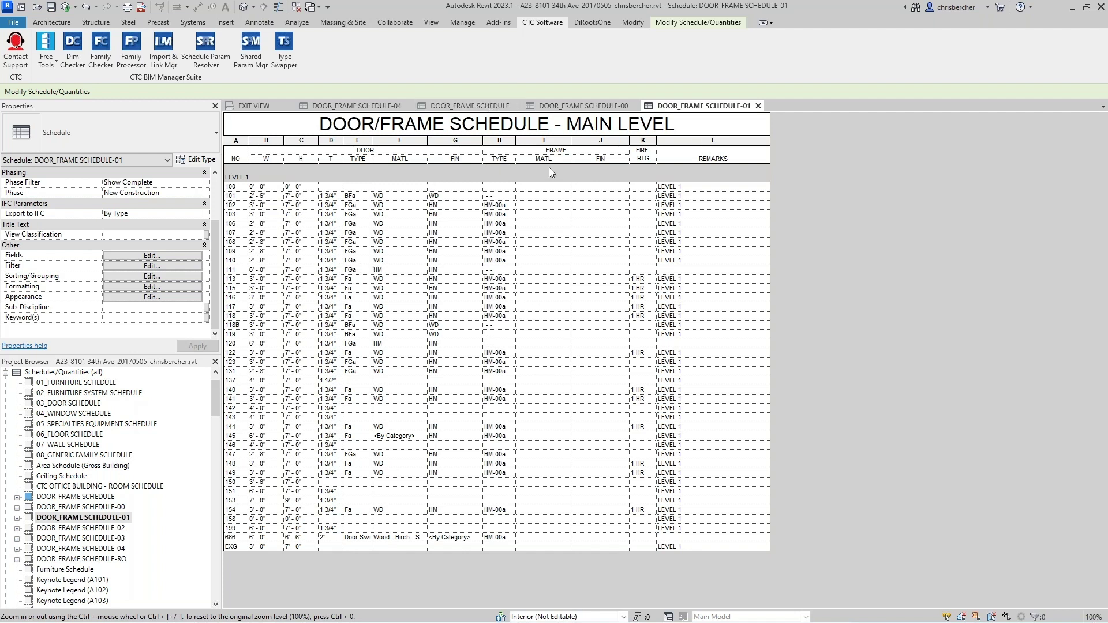
- Add the second Frame Material field to DOOR_FRAME SCHEDULE-01, directly after the existing Frame Material field
{"action": "left_click", "coordinate": [551, 206]}
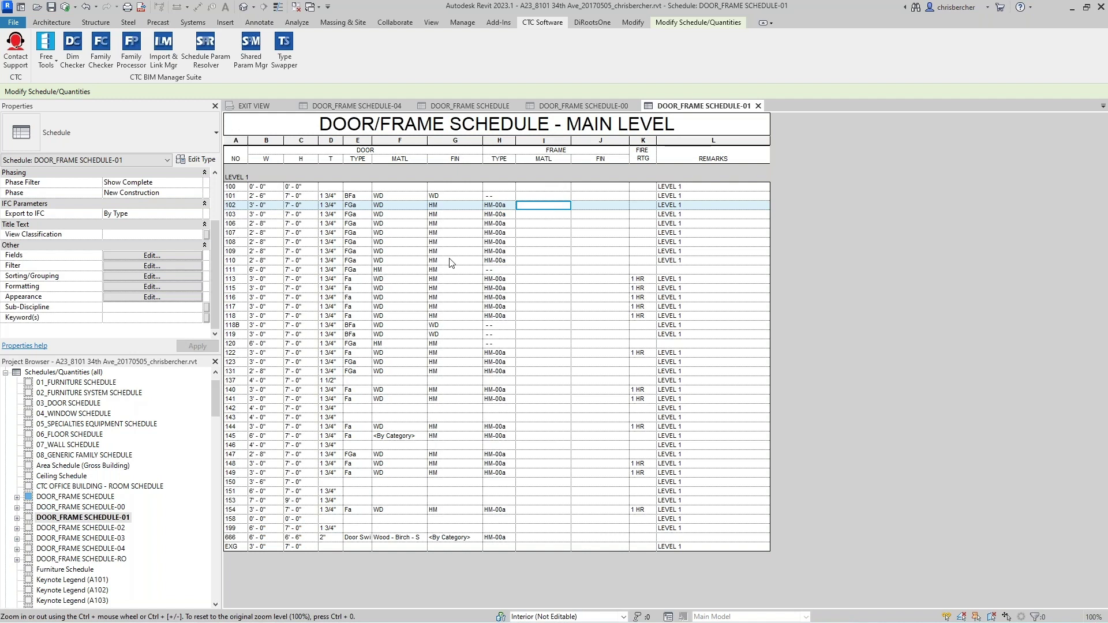
{"action": "left_click", "coordinate": [141, 245]}
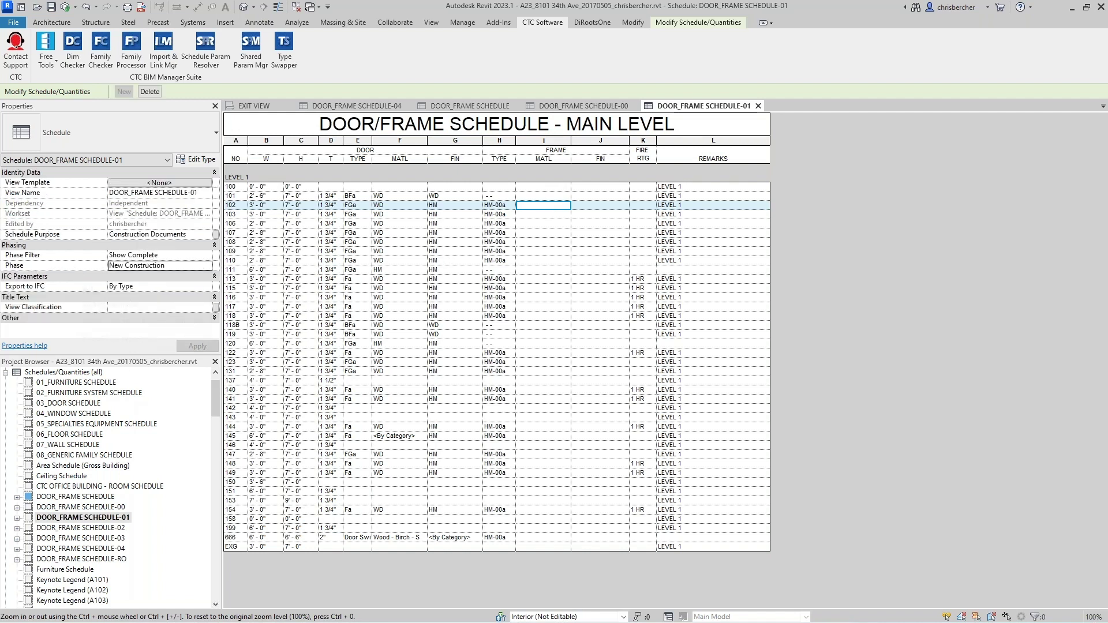
{"action": "left_click", "coordinate": [145, 318]}
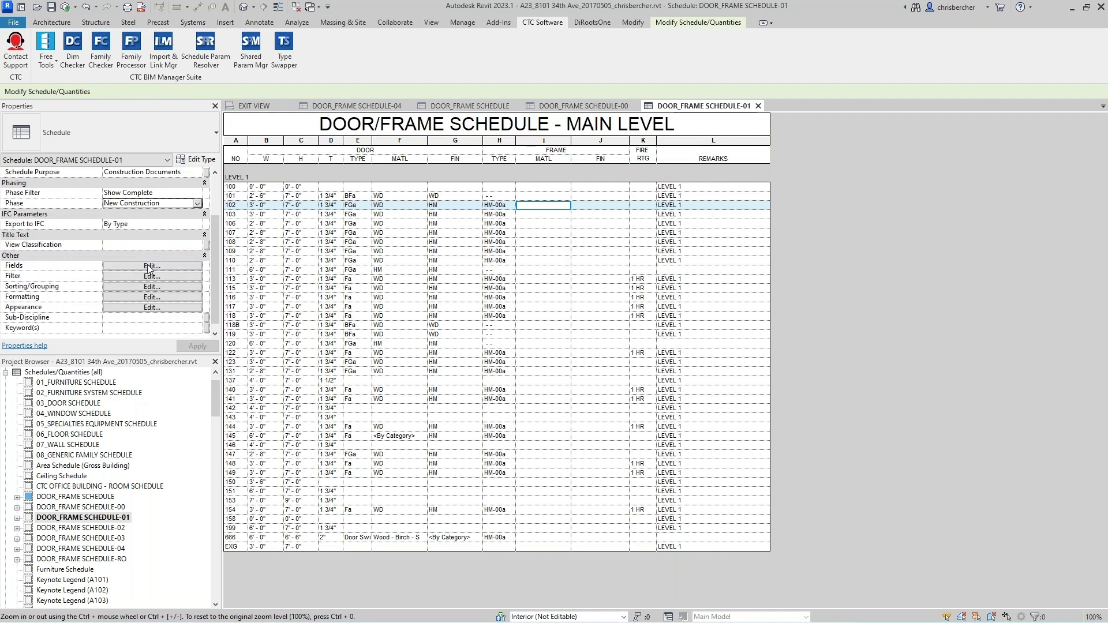
{"action": "left_click", "coordinate": [152, 266]}
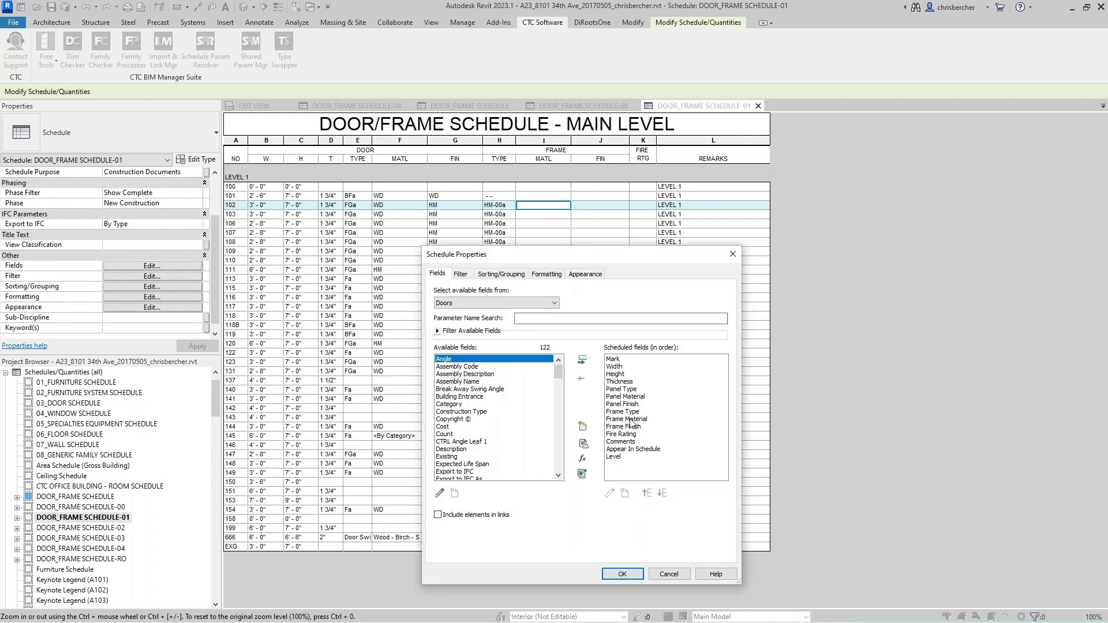
{"action": "scroll", "coordinate": [443, 433], "scroll_direction": "down", "scroll_amount": 8}
{"action": "left_click", "coordinate": [461, 435]}
{"action": "left_click", "coordinate": [461, 441], "text": "ctrl"}
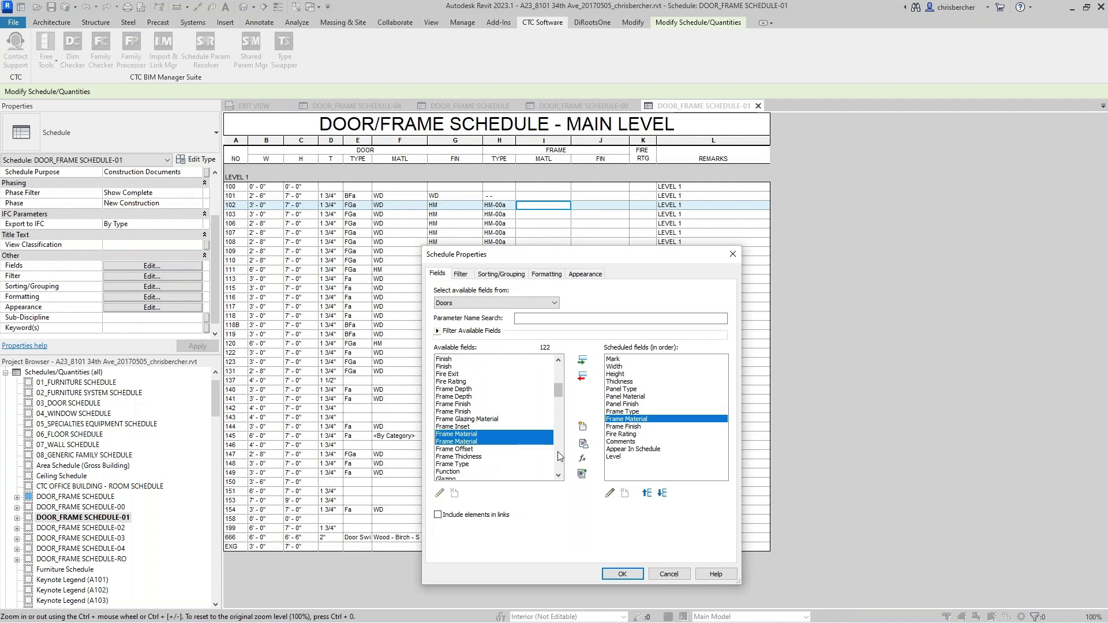
{"action": "left_click", "coordinate": [470, 434]}
{"action": "left_click", "coordinate": [583, 362]}
{"action": "left_click", "coordinate": [622, 574]}
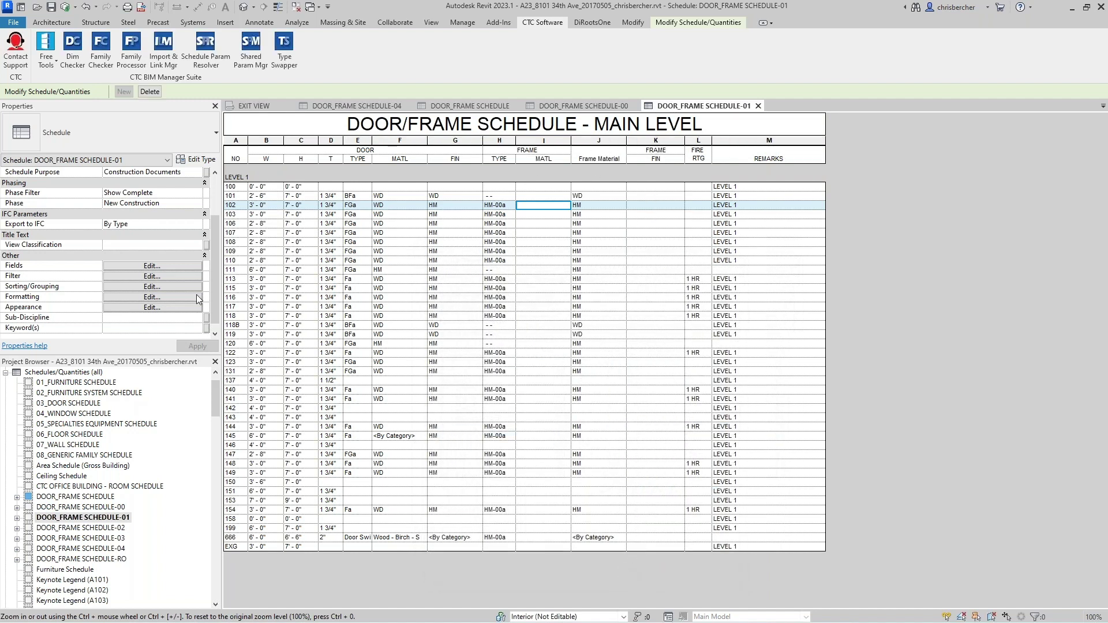
- Add the second Frame Finish field to DOOR_FRAME SCHEDULE-01, directly after the existing Frame Finish field
{"action": "left_click", "coordinate": [152, 265]}
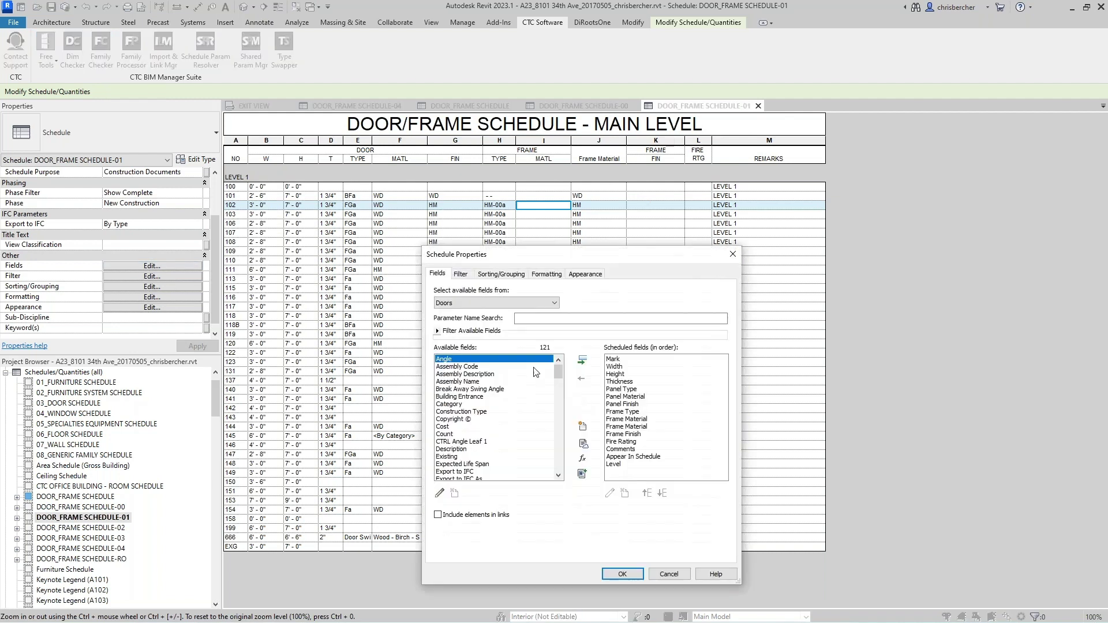
{"action": "left_click", "coordinate": [621, 437]}
{"action": "scroll", "coordinate": [461, 430], "scroll_direction": "down", "scroll_amount": 2}
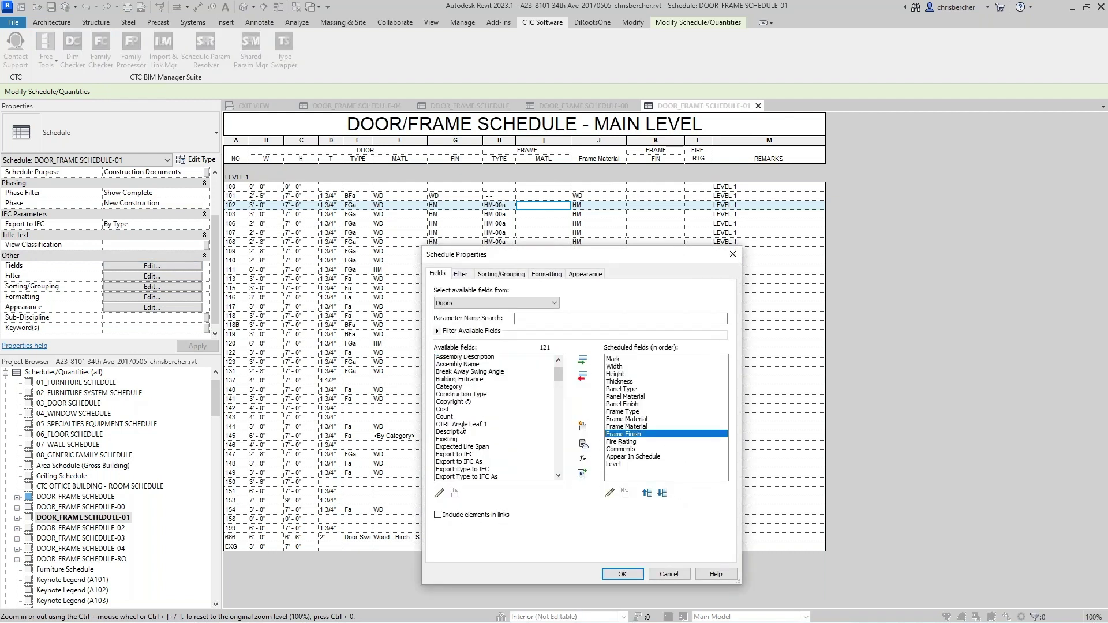
{"action": "scroll", "coordinate": [461, 430], "scroll_direction": "down", "scroll_amount": 3}
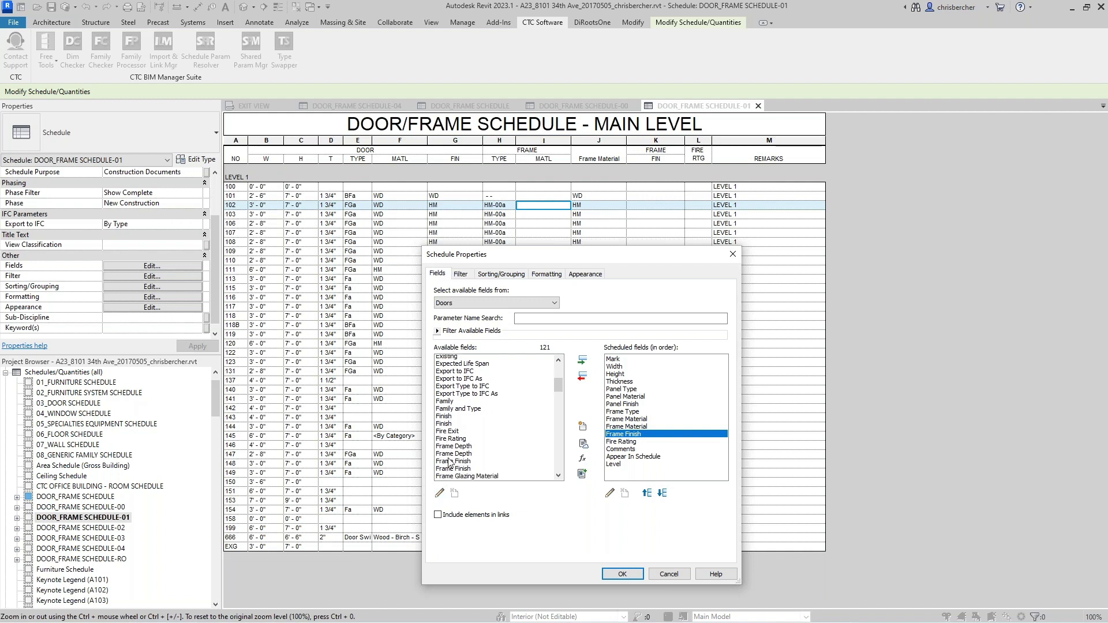
{"action": "scroll", "coordinate": [464, 456], "scroll_direction": "down", "scroll_amount": 2}
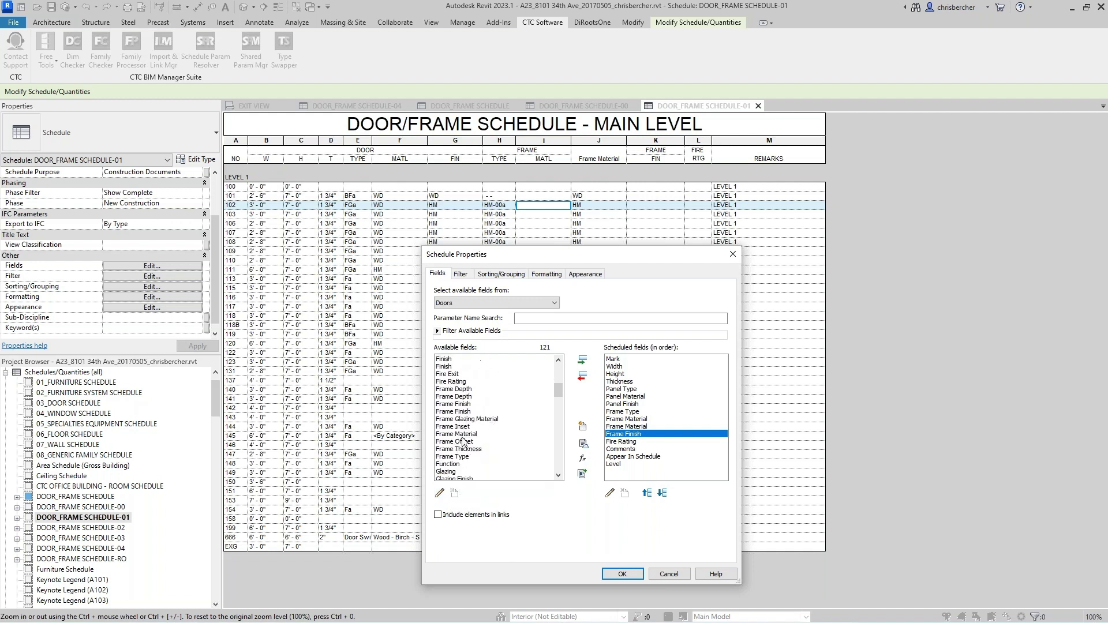
{"action": "left_click", "coordinate": [462, 404]}
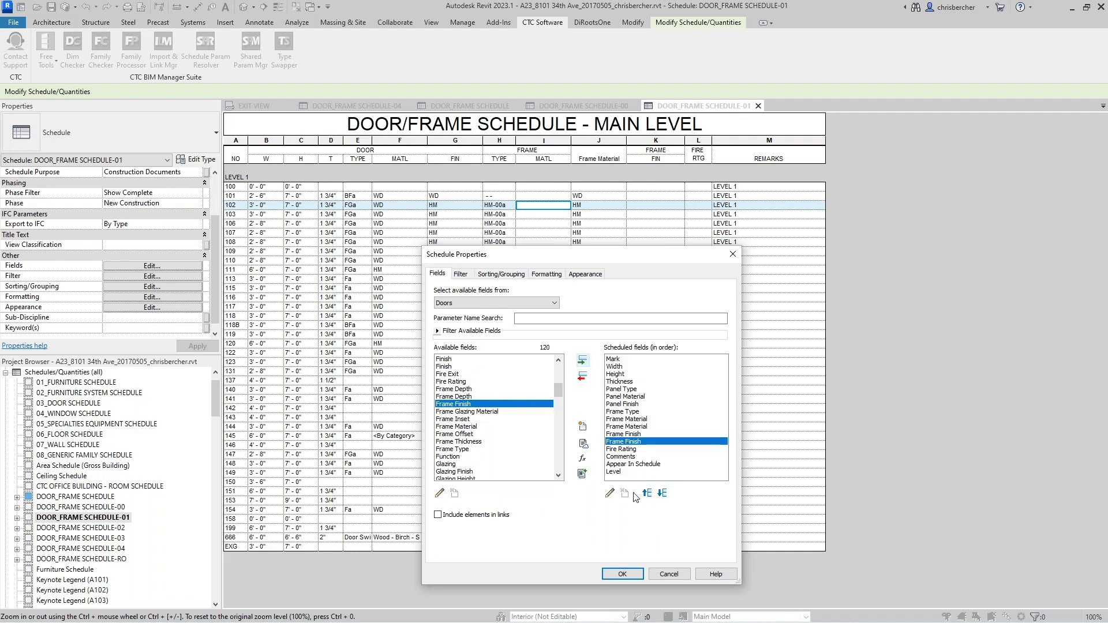
{"action": "left_click", "coordinate": [622, 573]}
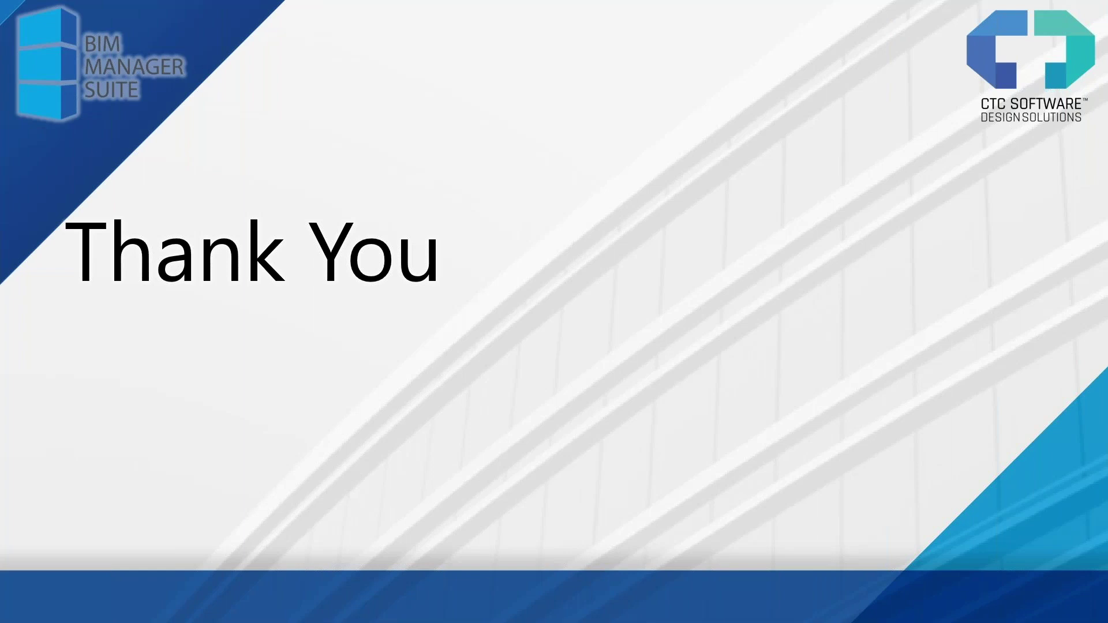
{"action": "key", "text": "Right"}
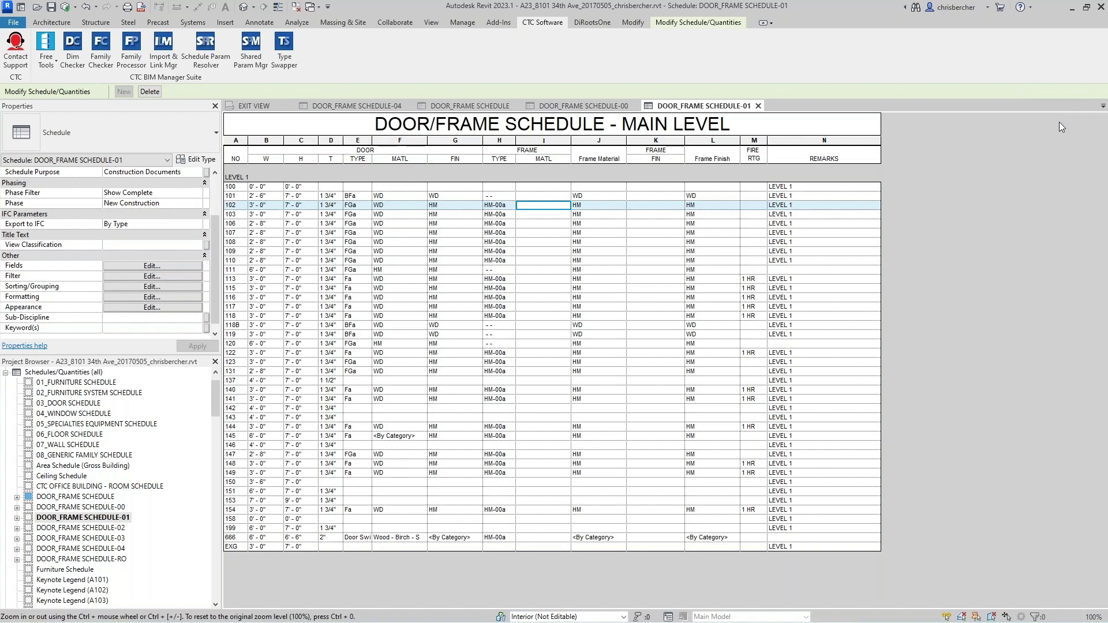
- Switch to the web browser, open the BIM Manager Suite 2023 product page and look through it down to the tool lists
{"action": "key", "text": "alt+Tab"}
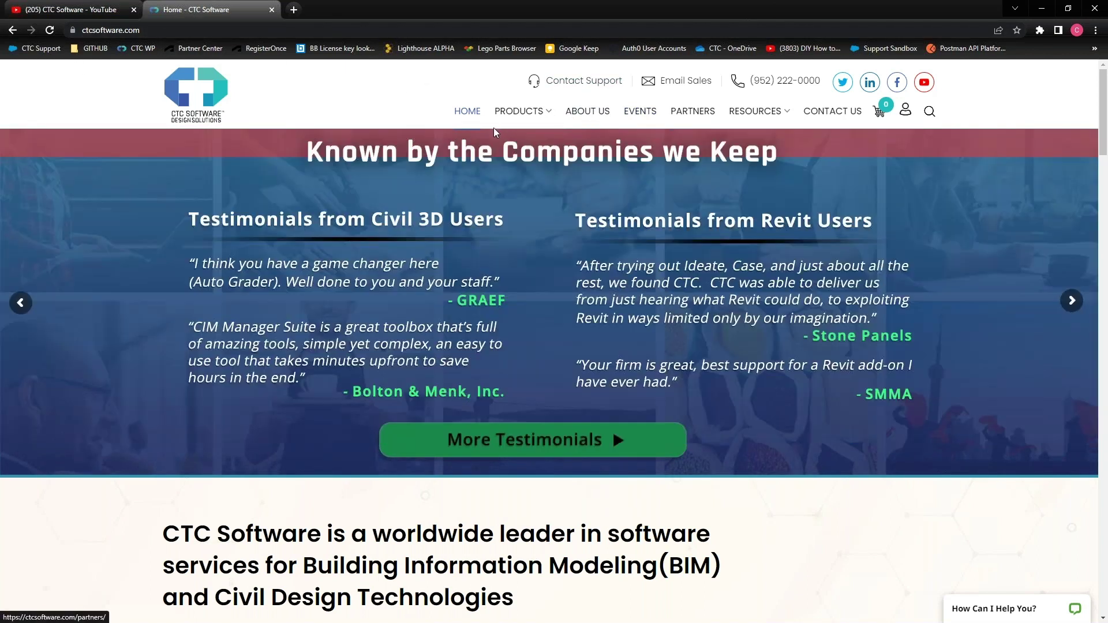
{"action": "mouse_move", "coordinate": [537, 123]}
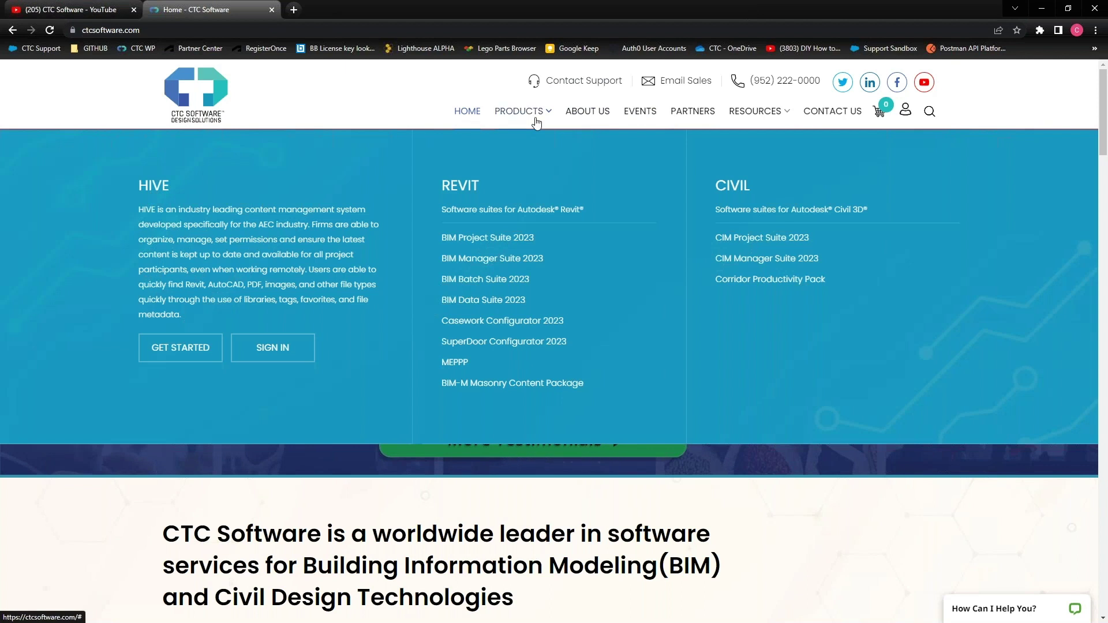
{"action": "left_click", "coordinate": [483, 261]}
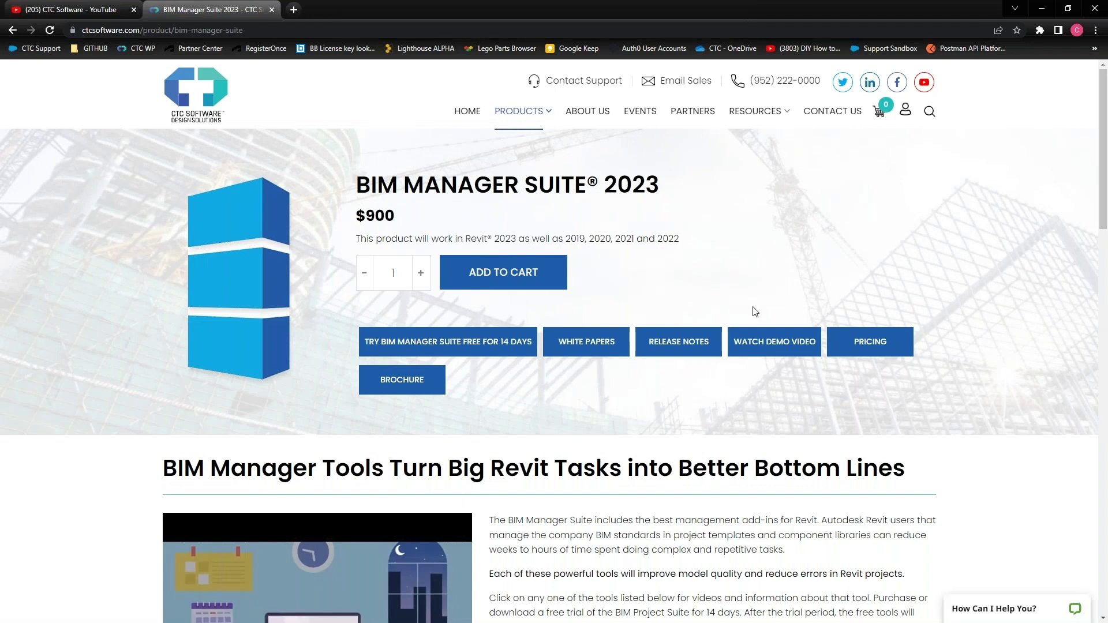
{"action": "scroll", "coordinate": [444, 280], "scroll_direction": "down", "scroll_amount": 1}
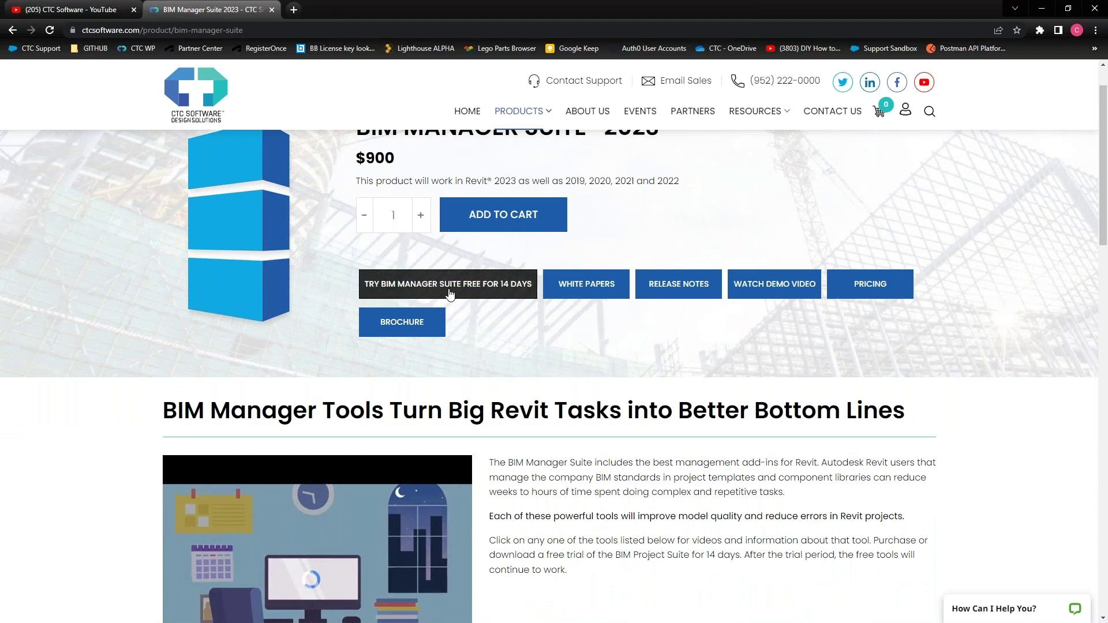
{"action": "scroll", "coordinate": [761, 365], "scroll_direction": "down", "scroll_amount": 4}
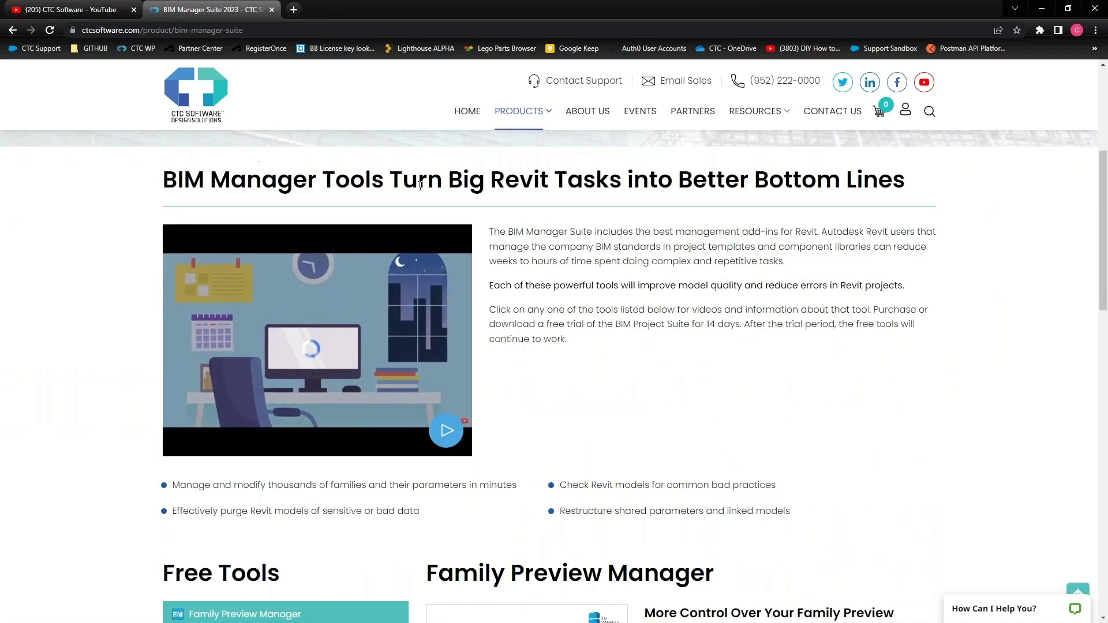
{"action": "scroll", "coordinate": [712, 414], "scroll_direction": "down", "scroll_amount": 3}
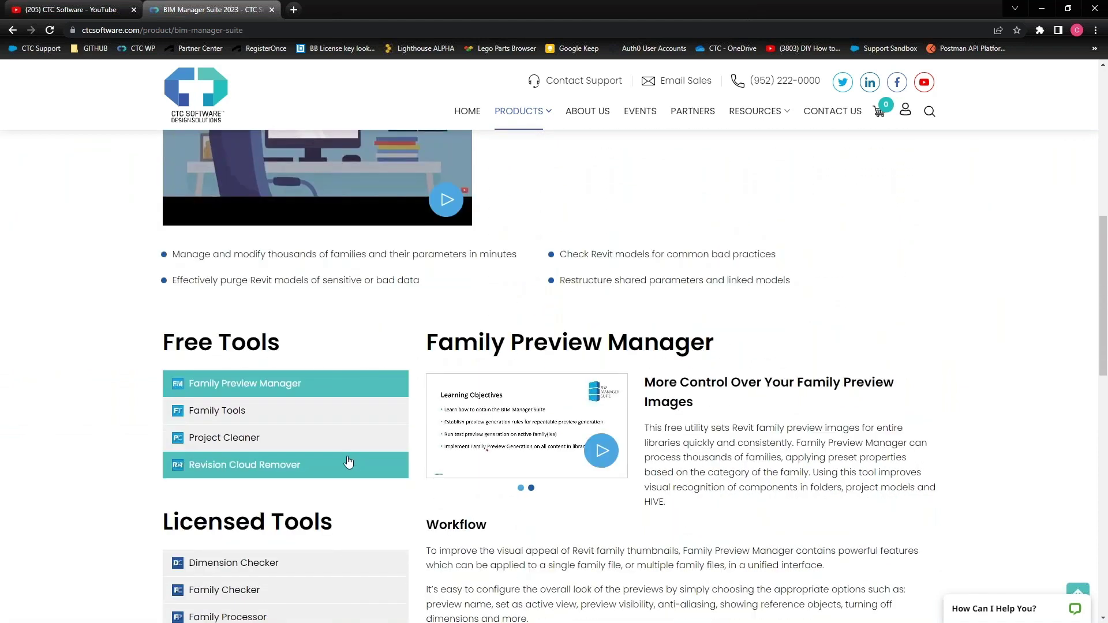
- Open the Schedule Parameter Resolver description among the licensed tools, then view the CTC Software YouTube channel
{"action": "scroll", "coordinate": [225, 370], "scroll_direction": "down", "scroll_amount": 5}
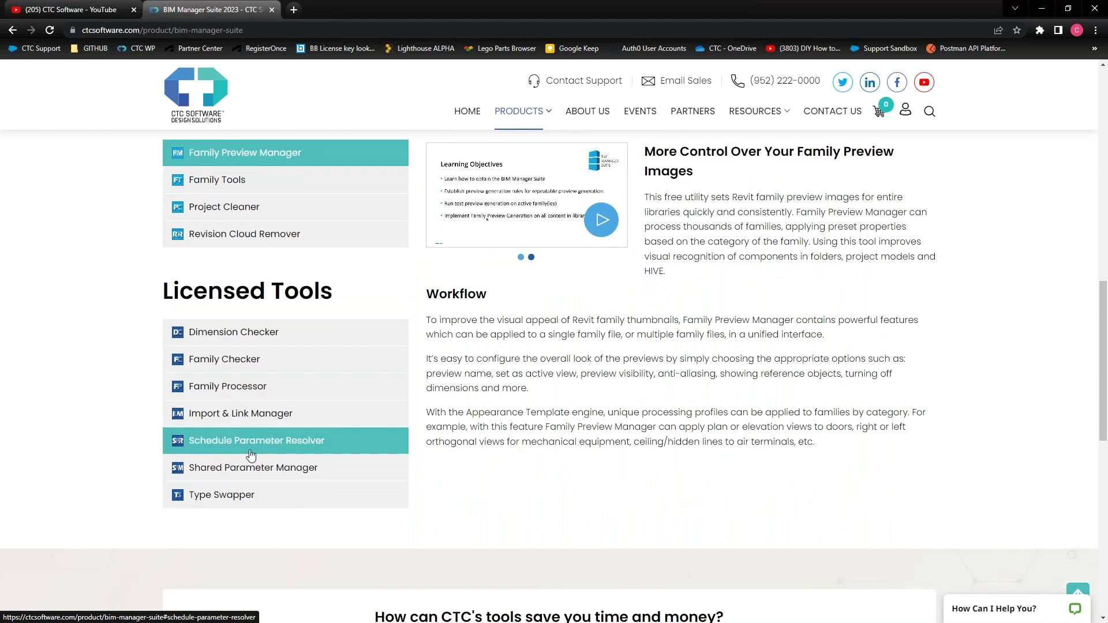
{"action": "left_click", "coordinate": [290, 441]}
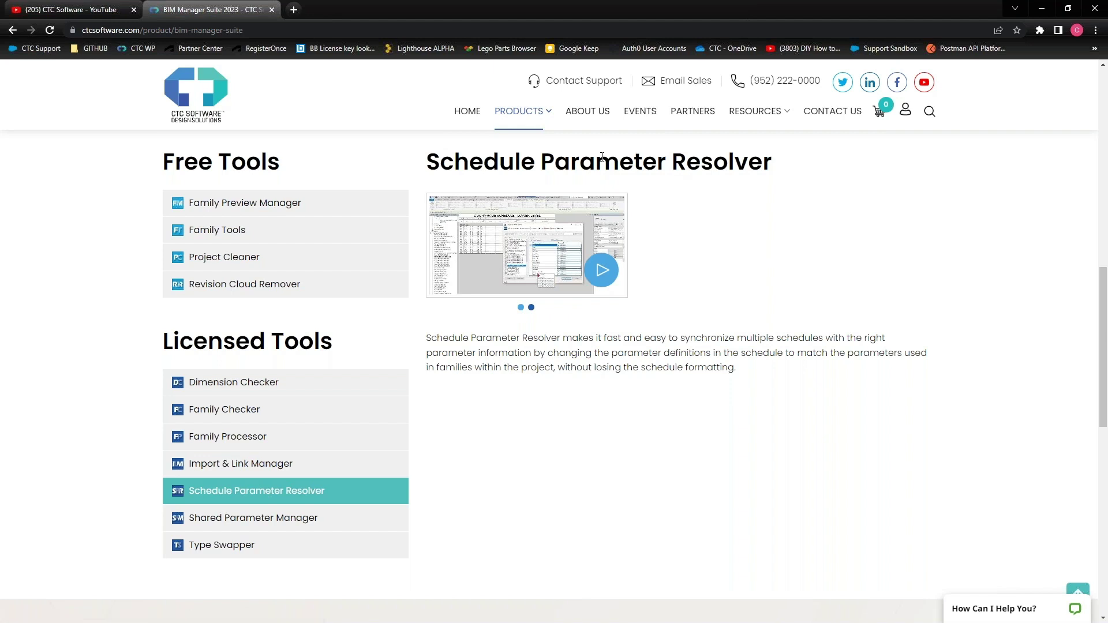
{"action": "left_click", "coordinate": [81, 9]}
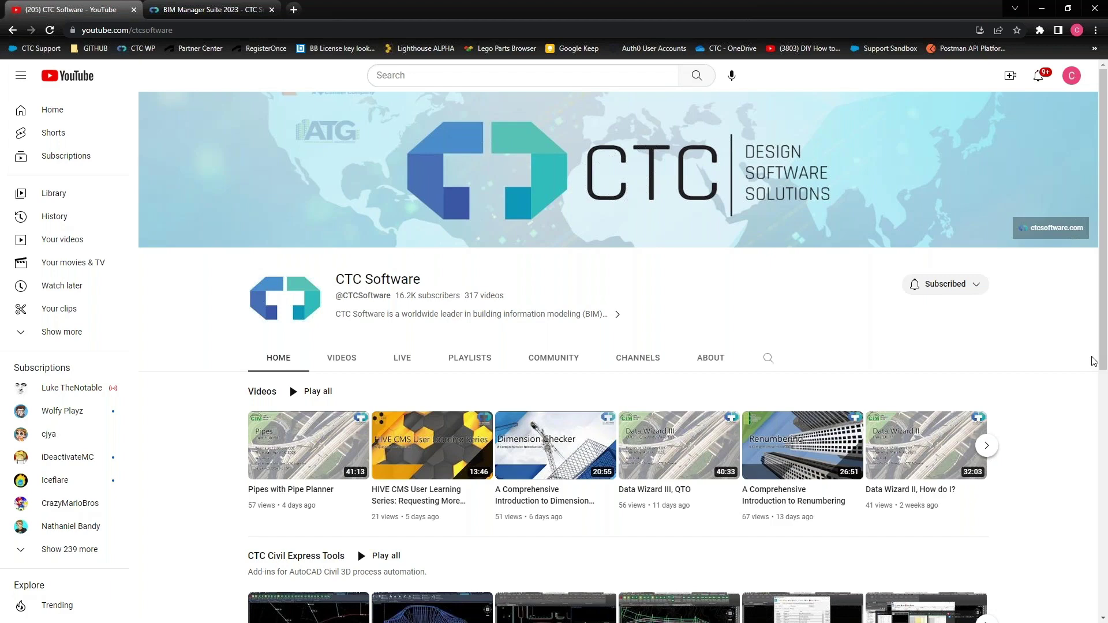
- Switch back to Revit and view the free tools included in the CTC BIM Manager Suite
{"action": "key", "text": "alt+Tab"}
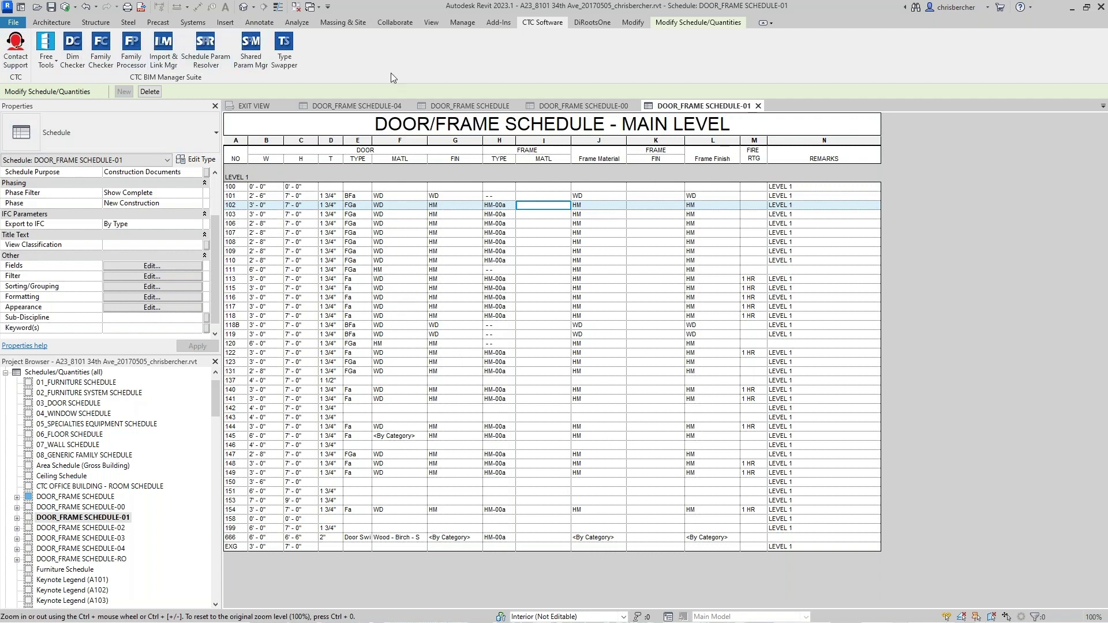
{"action": "left_click", "coordinate": [39, 63]}
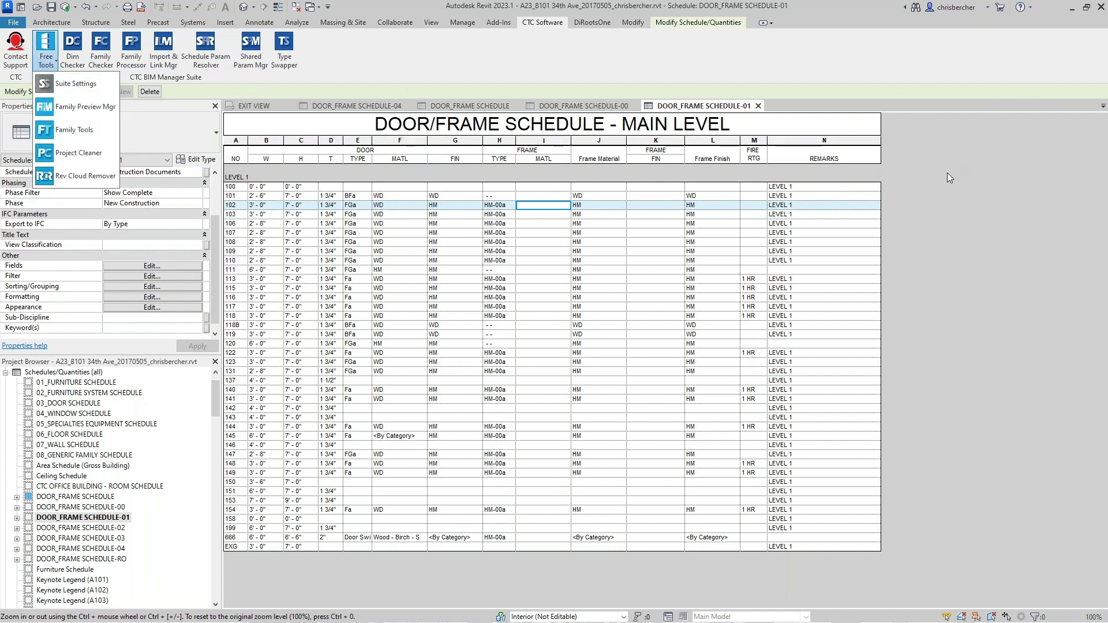
{"action": "left_click", "coordinate": [904, 73]}
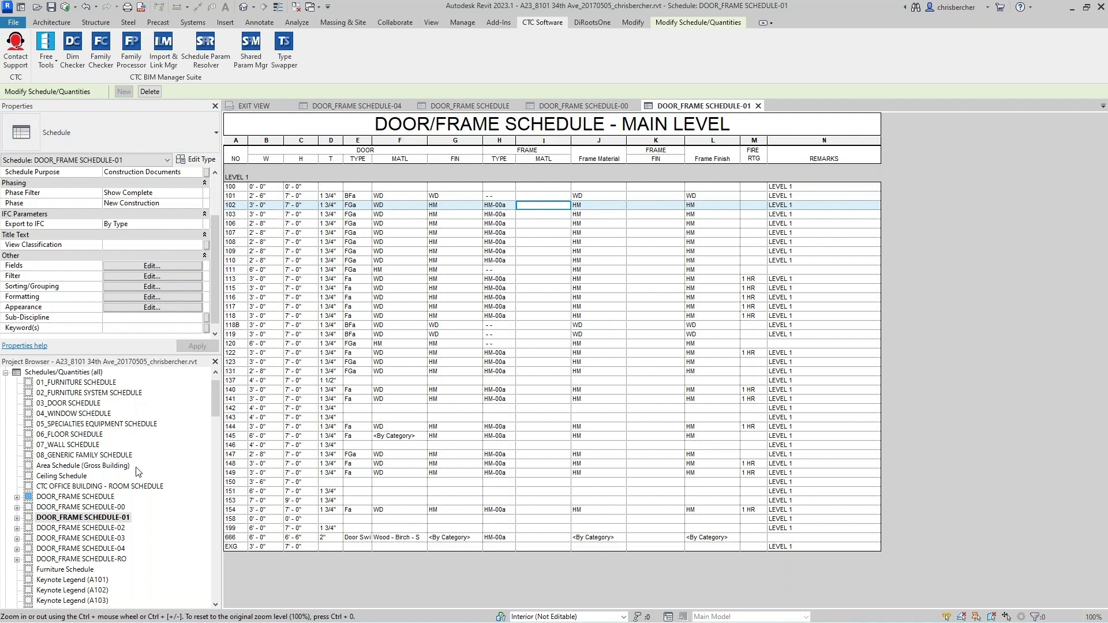
- Examine the same-named Frame Depth and Finish entries among the available fields of DOOR_FRAME SCHEDULE-01 and cancel the schedule properties
{"action": "left_click", "coordinate": [151, 266]}
{"action": "scroll", "coordinate": [452, 444], "scroll_direction": "down", "scroll_amount": 3}
{"action": "scroll", "coordinate": [452, 445], "scroll_direction": "down", "scroll_amount": 3}
{"action": "left_click", "coordinate": [467, 419]}
{"action": "left_click", "coordinate": [470, 412]}
{"action": "left_click", "coordinate": [449, 383]}
{"action": "left_click", "coordinate": [450, 389]}
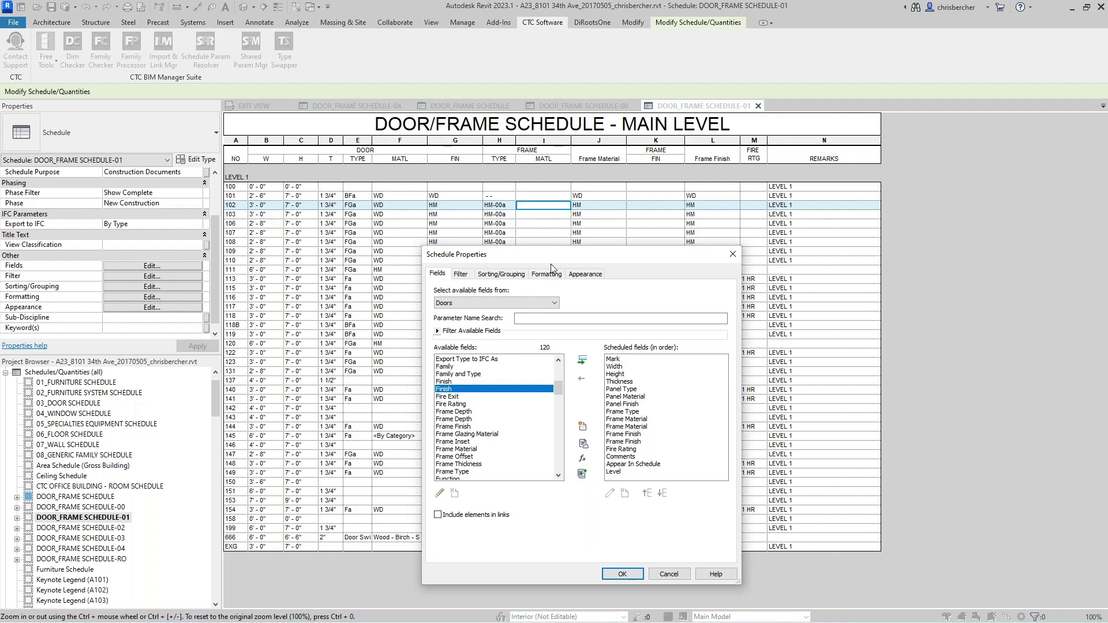
{"action": "left_click_drag", "start_coordinate": [678, 256], "coordinate": [877, 211]}
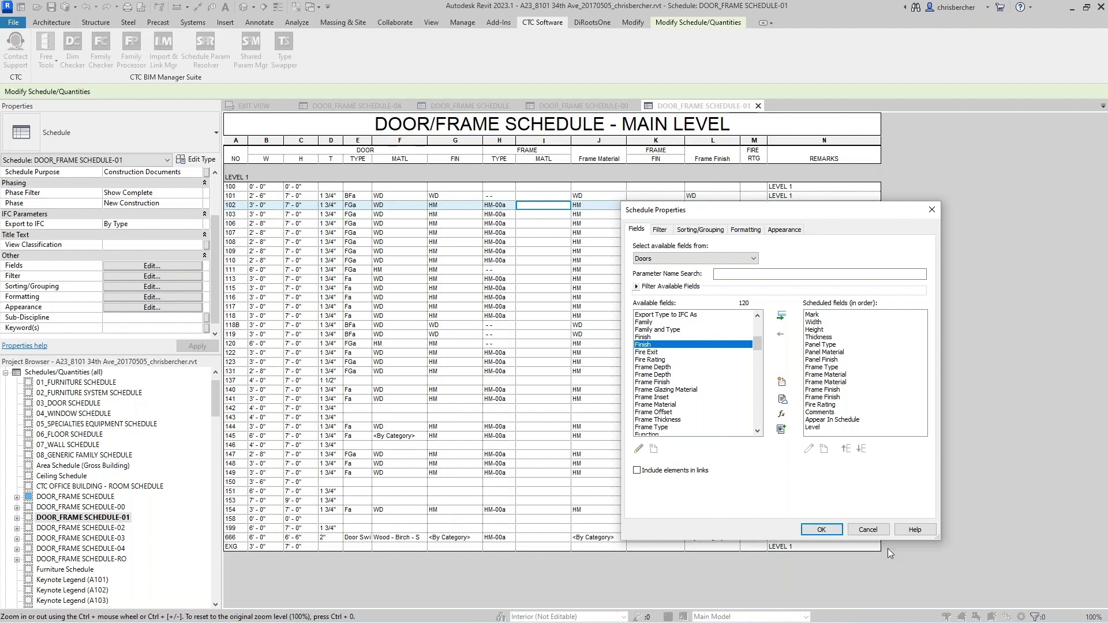
{"action": "left_click", "coordinate": [863, 530]}
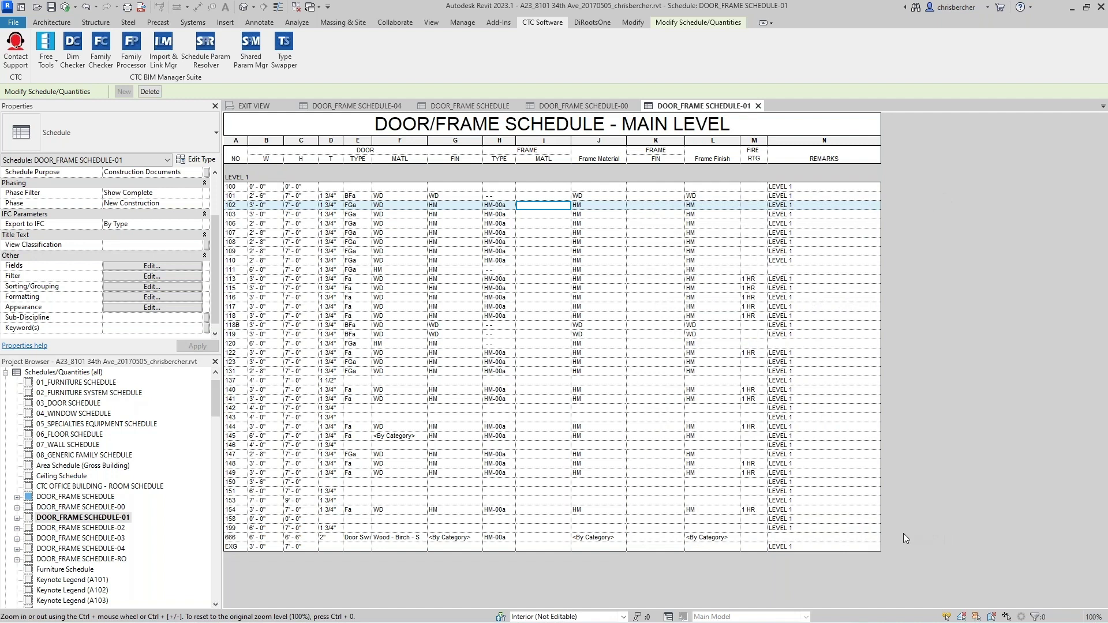